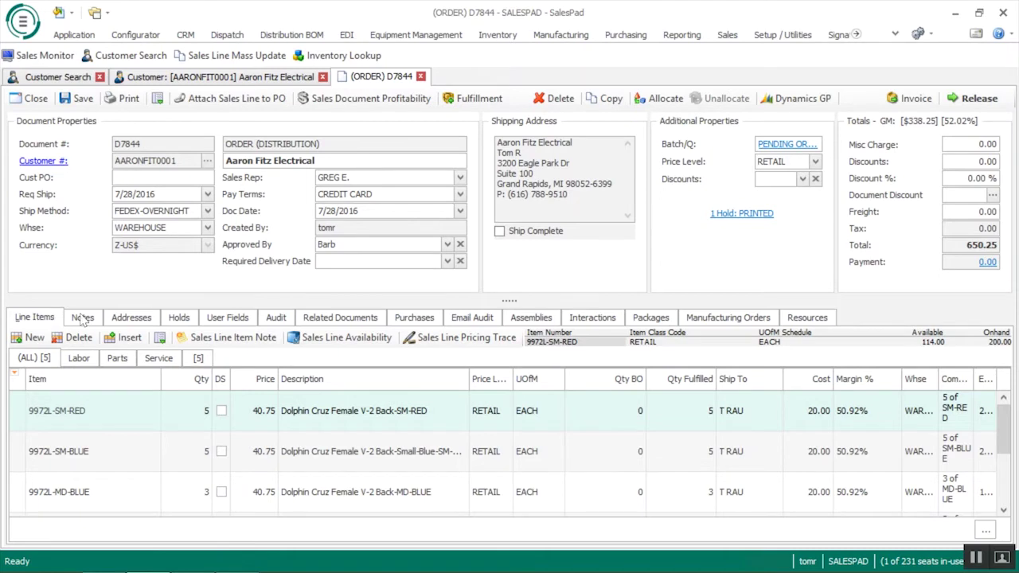
# - Review the order's notes, including the customer comment and the Internal, Scheduling, Purchasing, Production and Sales notes
pyautogui.click(83, 318)
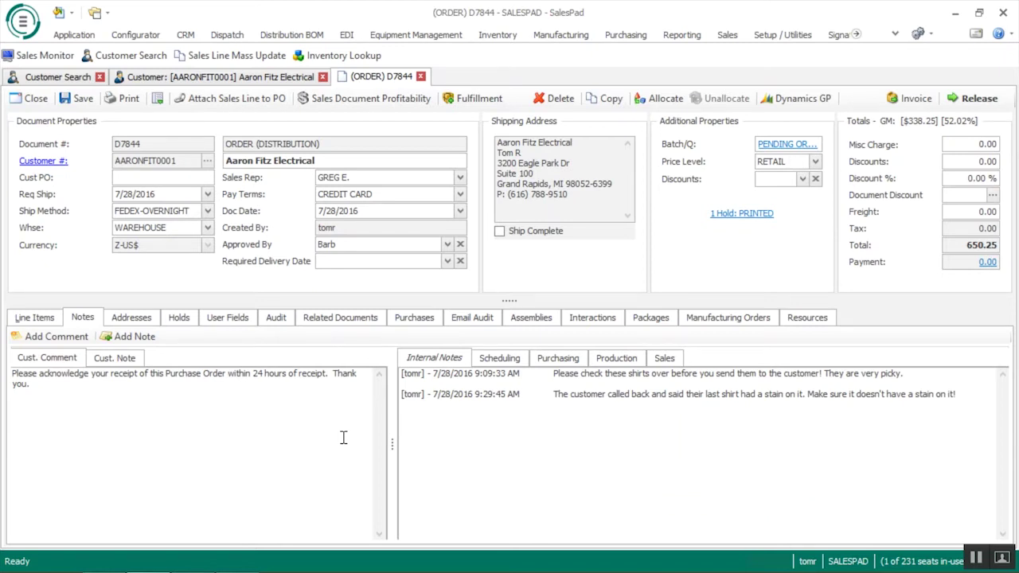
pyautogui.tripleClick(83, 388)
pyautogui.click(64, 401)
pyautogui.click(504, 362)
pyautogui.click(561, 359)
pyautogui.click(611, 360)
pyautogui.click(667, 359)
pyautogui.click(442, 362)
# - Examine the order's addresses and the address codes available for Ship To and Bill To
pyautogui.click(127, 321)
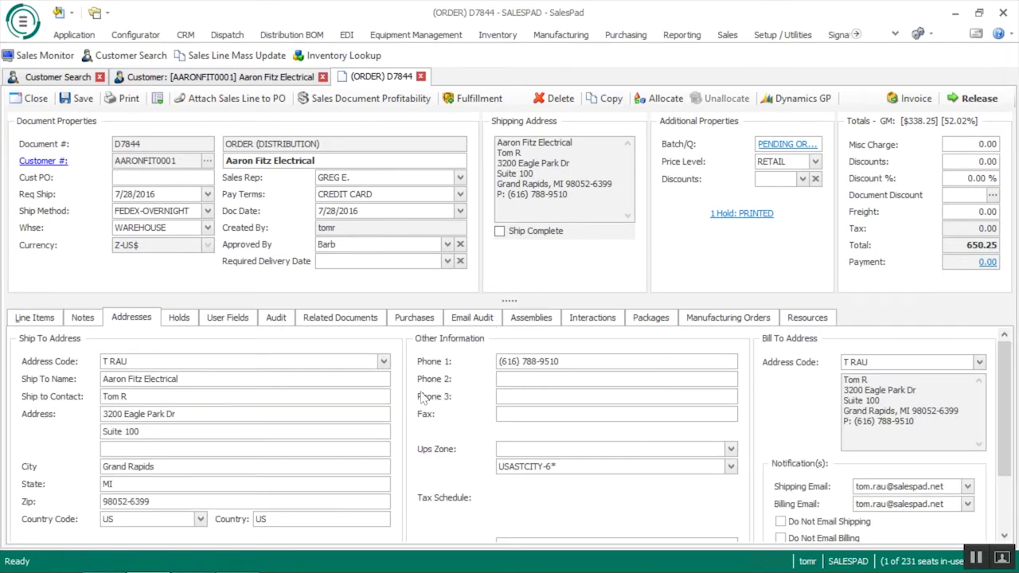
pyautogui.click(383, 361)
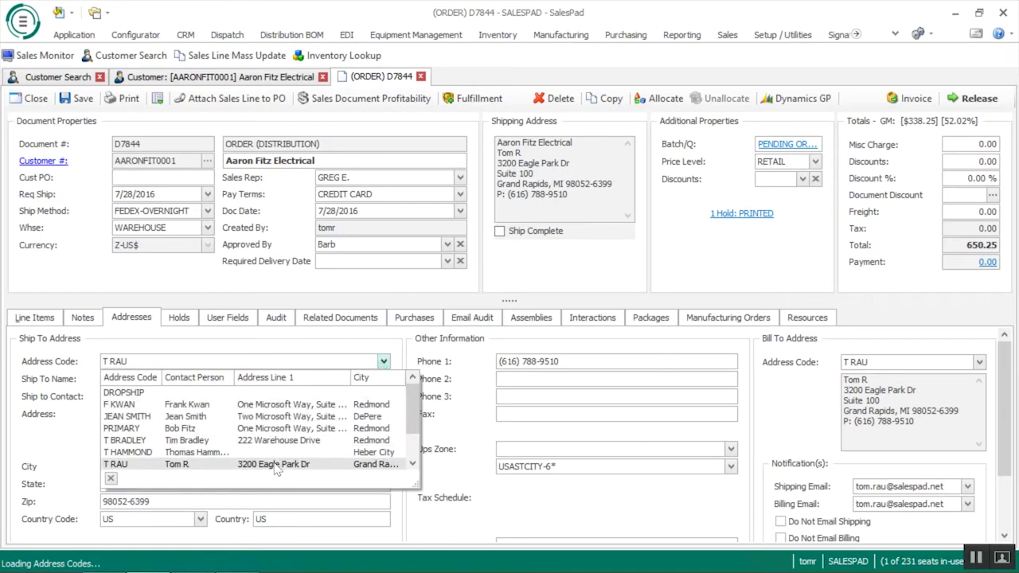
pyautogui.click(981, 363)
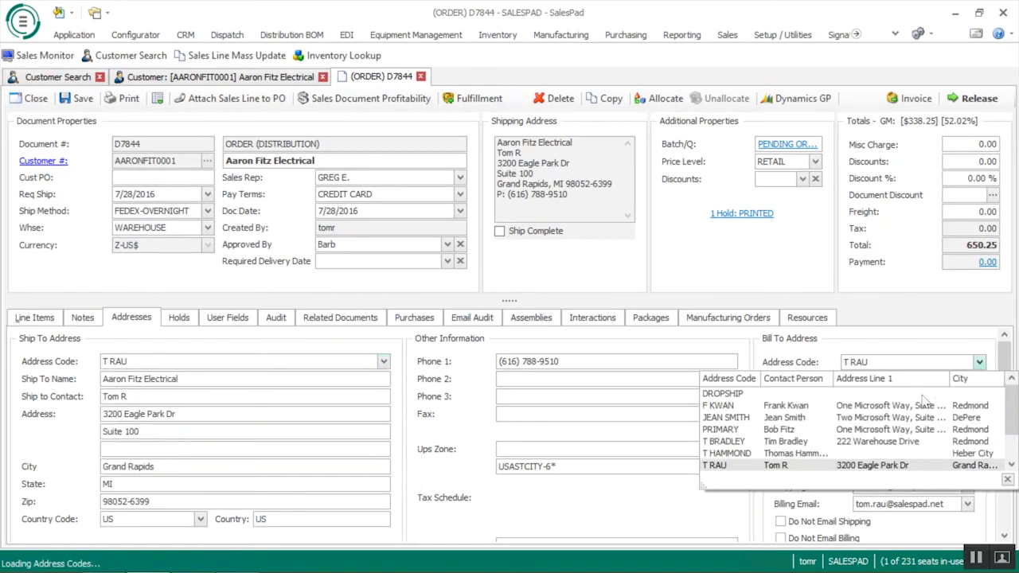
pyautogui.click(261, 344)
# - Review the order's audit history and the purchase order lines linked to it
pyautogui.click(274, 319)
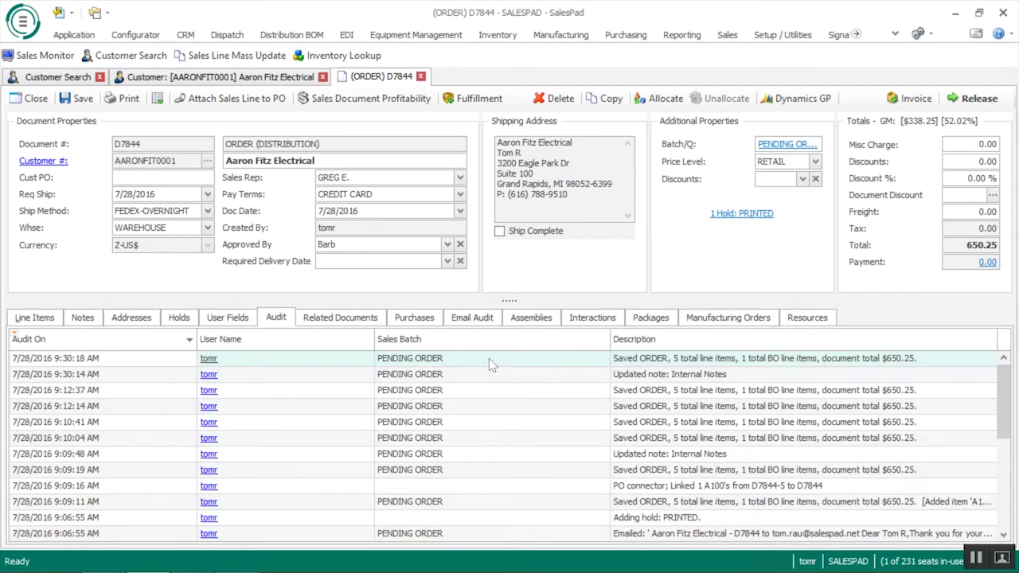
pyautogui.moveTo(507, 299); pyautogui.dragTo(508, 287)
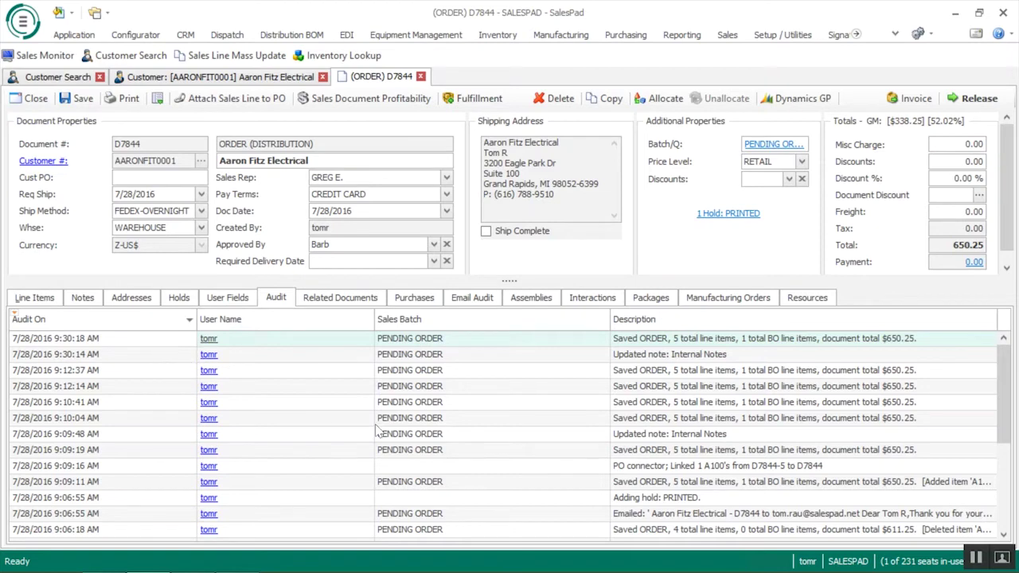
pyautogui.click(428, 300)
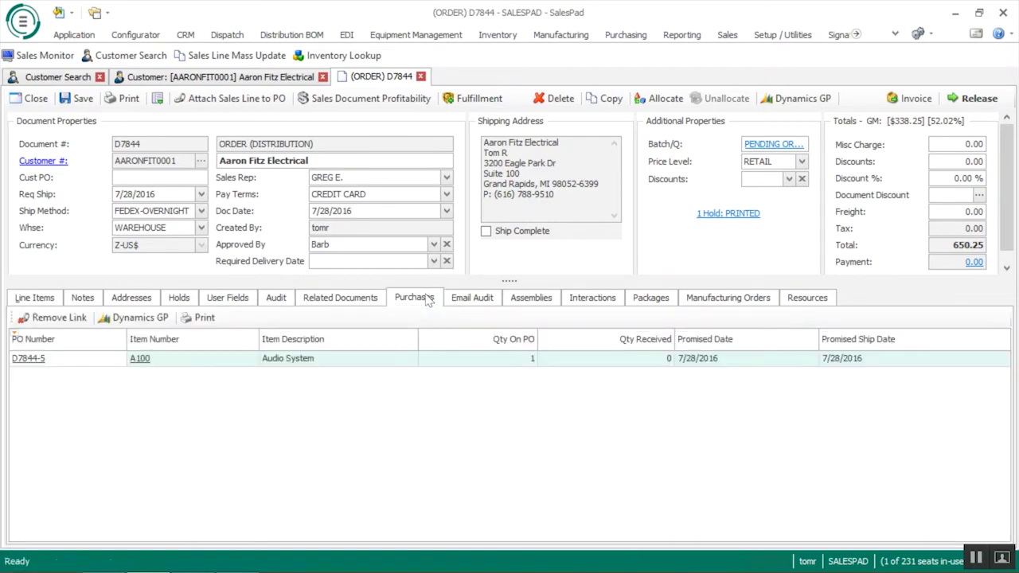
pyautogui.click(290, 365)
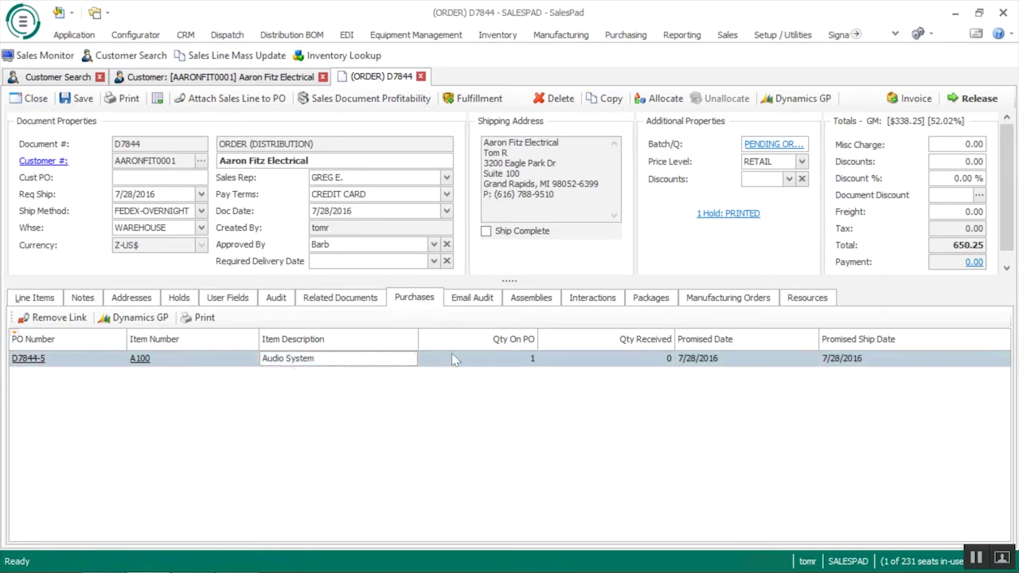
# - Review the order's email audit, opening the sent email's body and closing it again
pyautogui.click(476, 302)
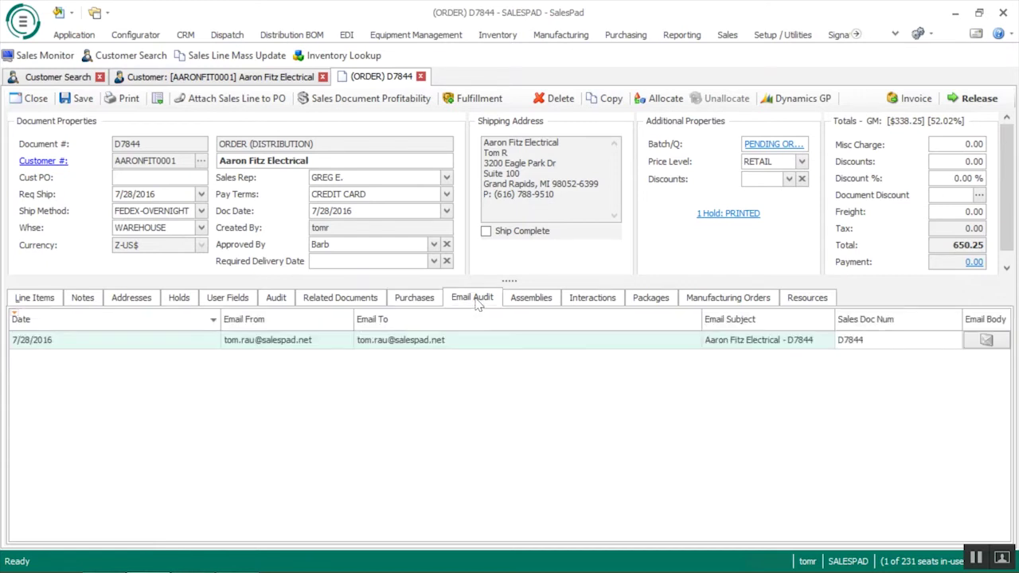
pyautogui.click(482, 352)
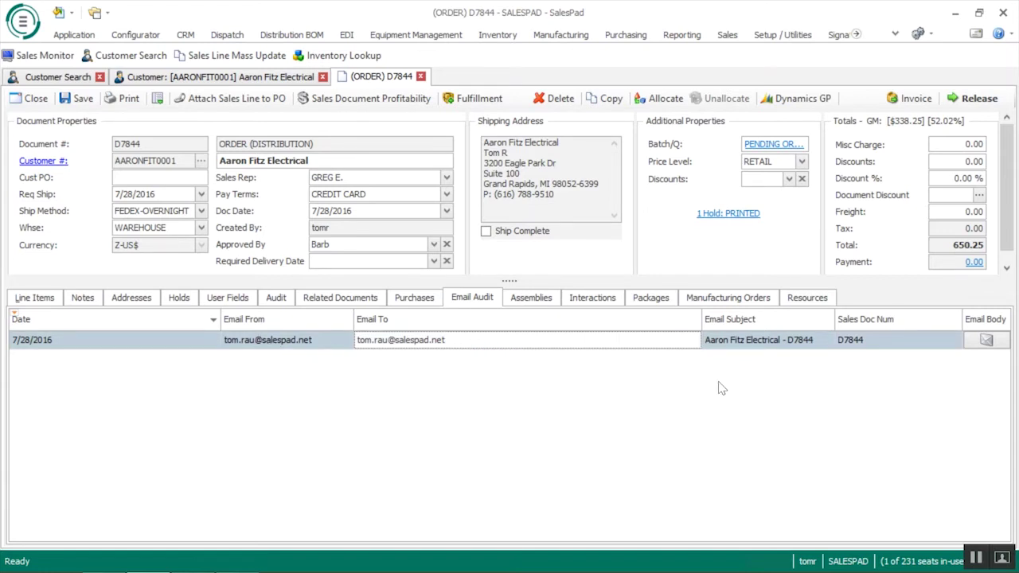
pyautogui.click(984, 343)
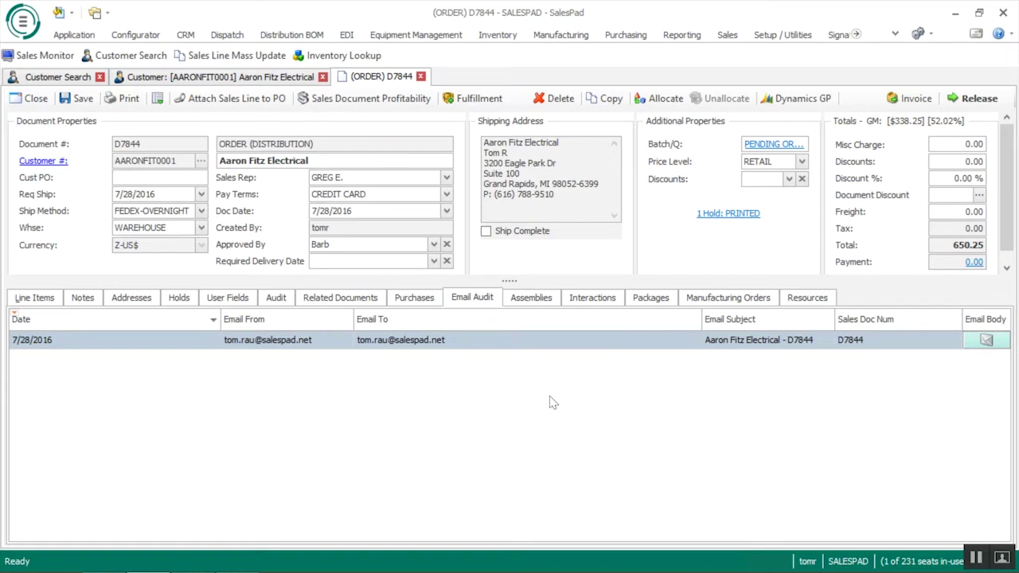
pyautogui.moveTo(644, 104); pyautogui.dragTo(477, 30)
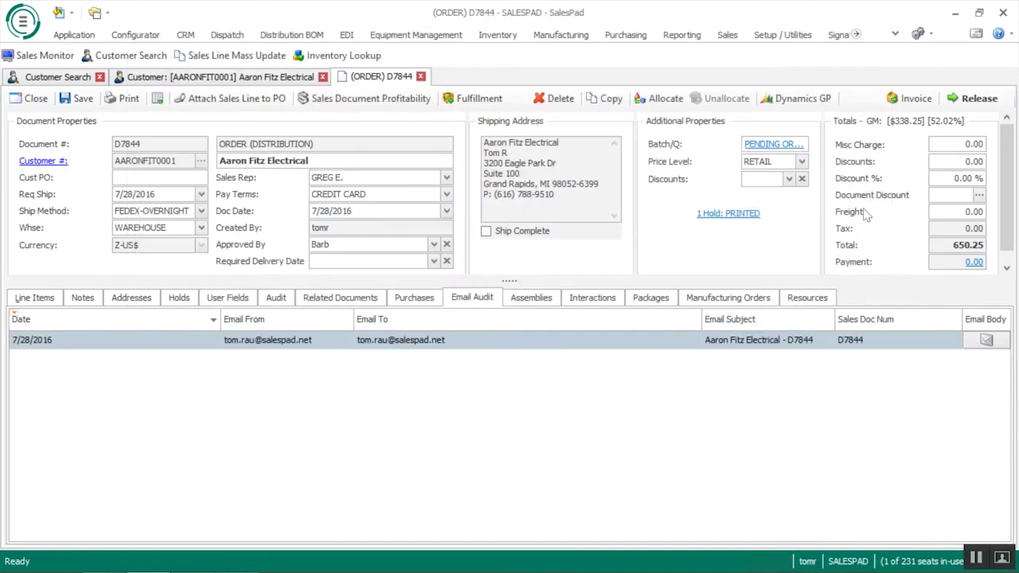
pyautogui.click(869, 27)
# - Examine the contact and start date choices of a new interaction entry for the order, and cancel the entry
pyautogui.click(587, 303)
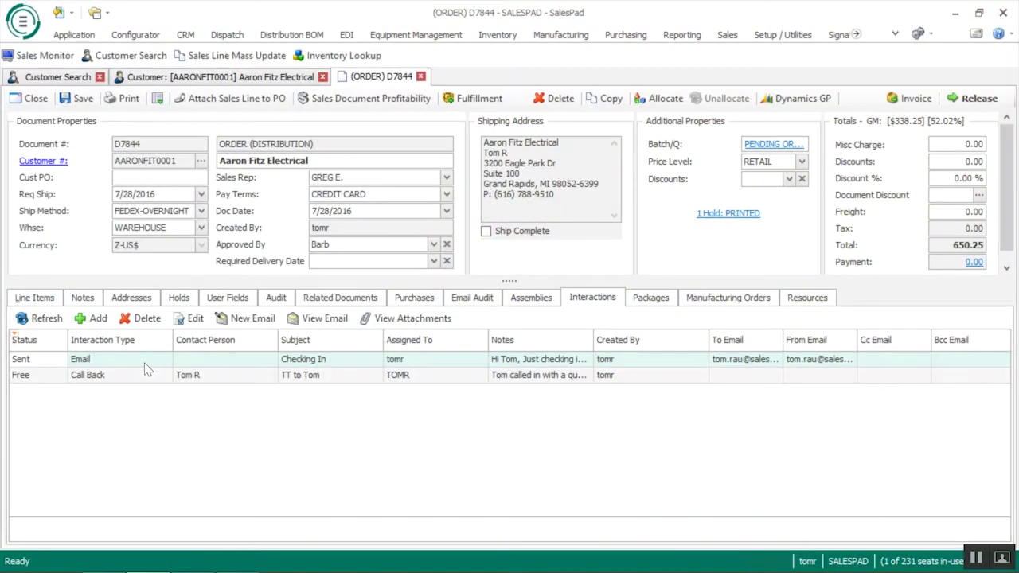
pyautogui.click(92, 318)
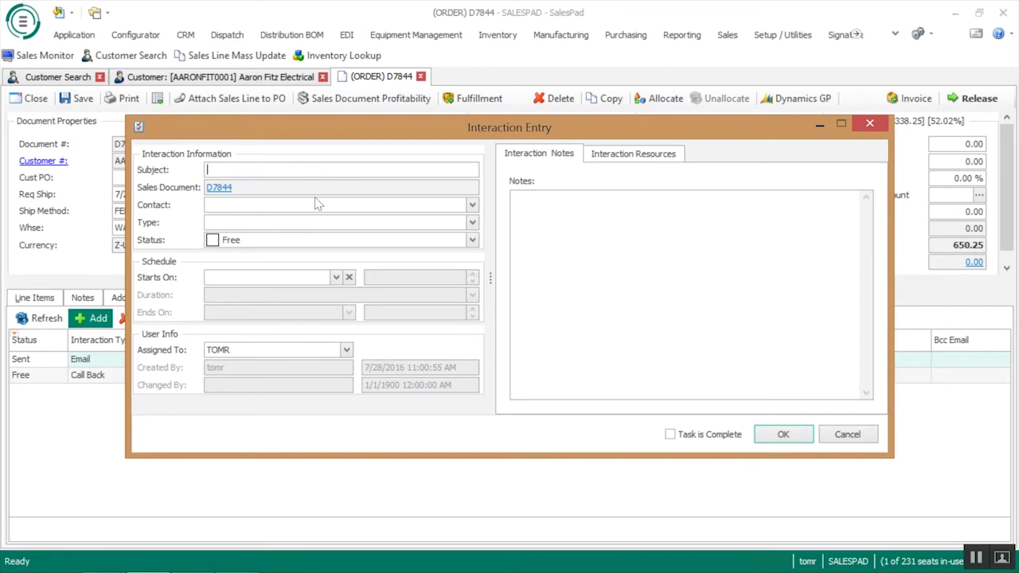
pyautogui.click(317, 204)
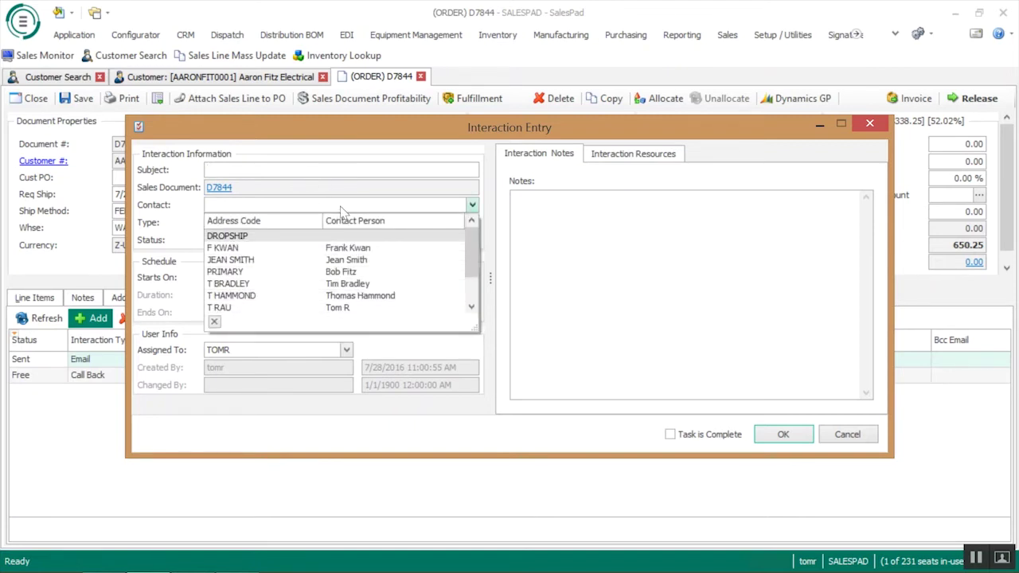
pyautogui.click(379, 143)
pyautogui.click(620, 265)
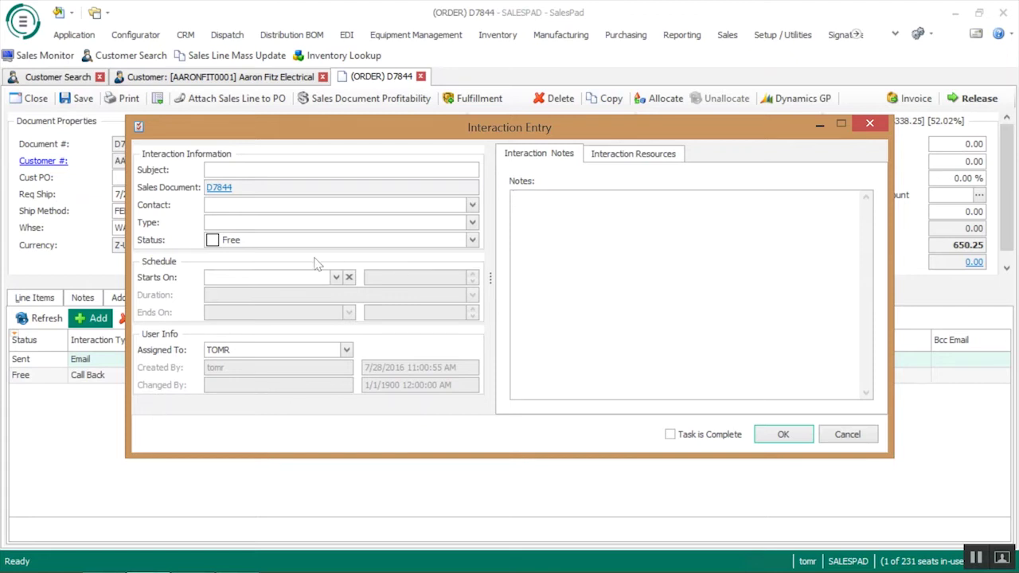
pyautogui.click(336, 277)
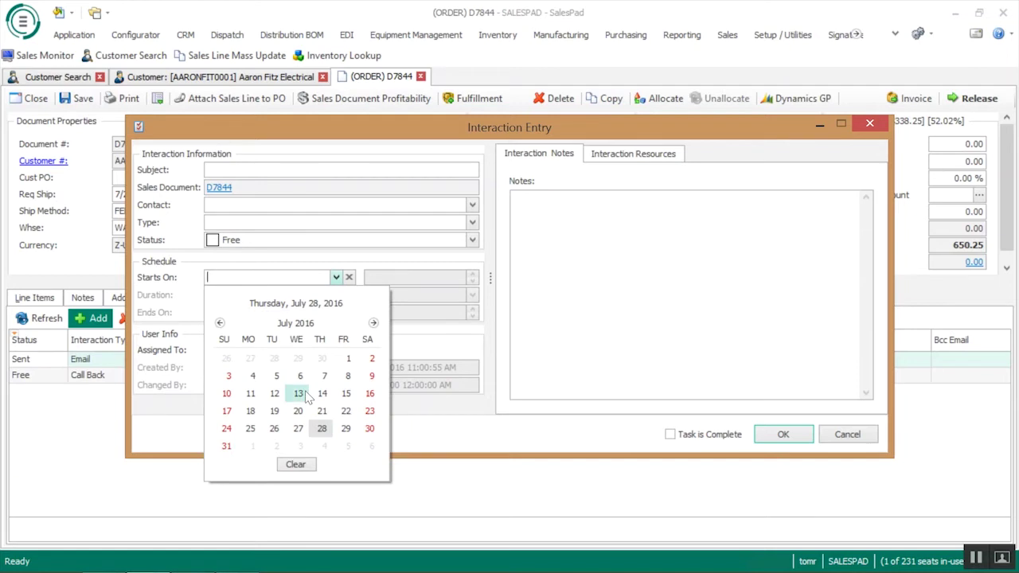
pyautogui.click(426, 138)
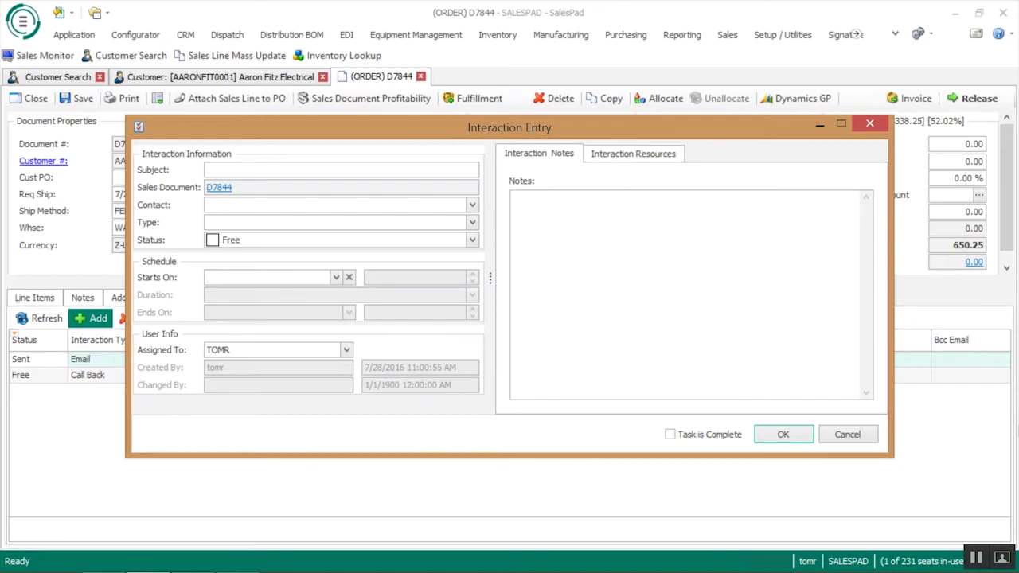
pyautogui.click(847, 433)
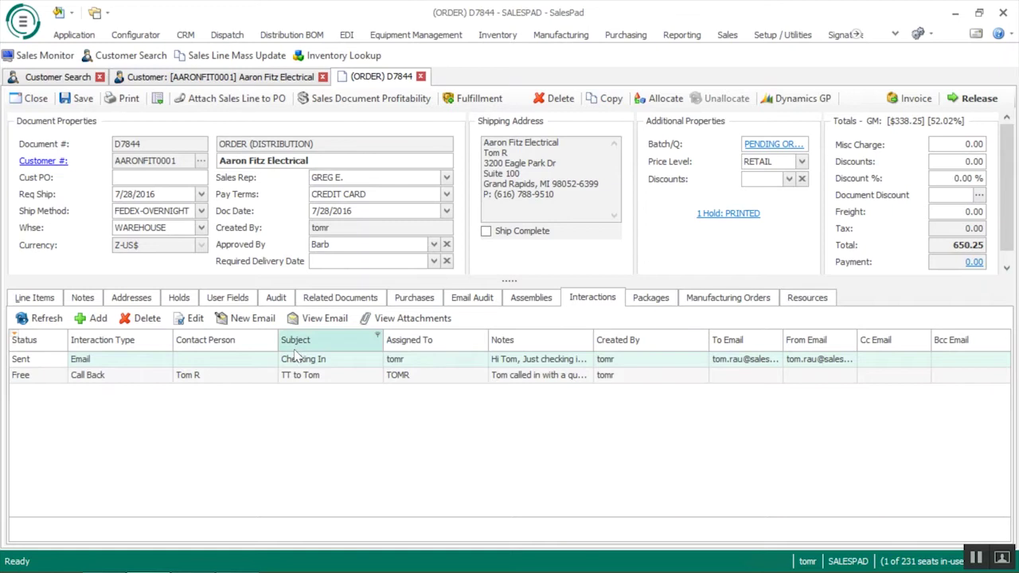
# - View the sent "Checking In" email among the order's interactions and close it
pyautogui.click(236, 362)
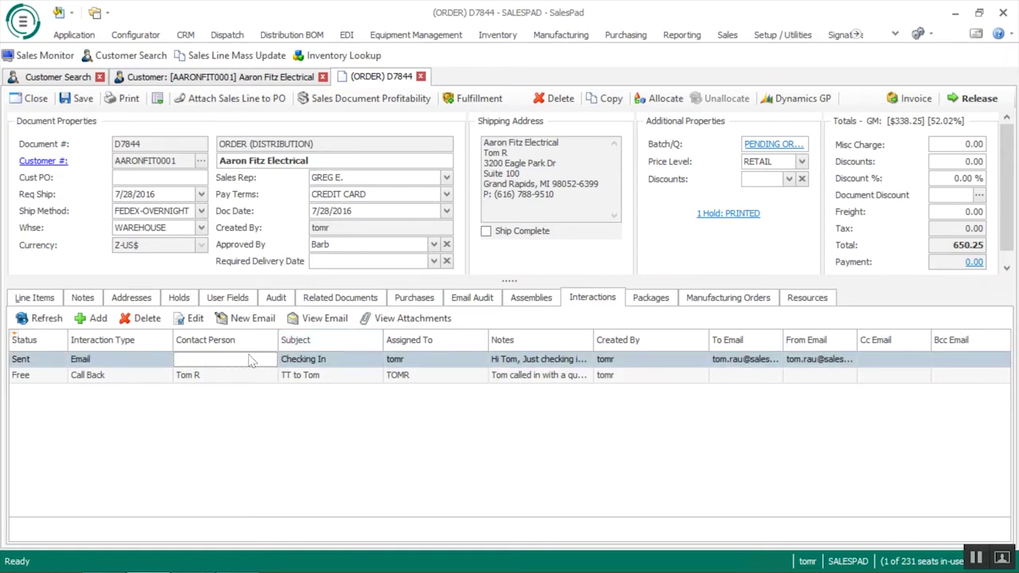
pyautogui.click(319, 322)
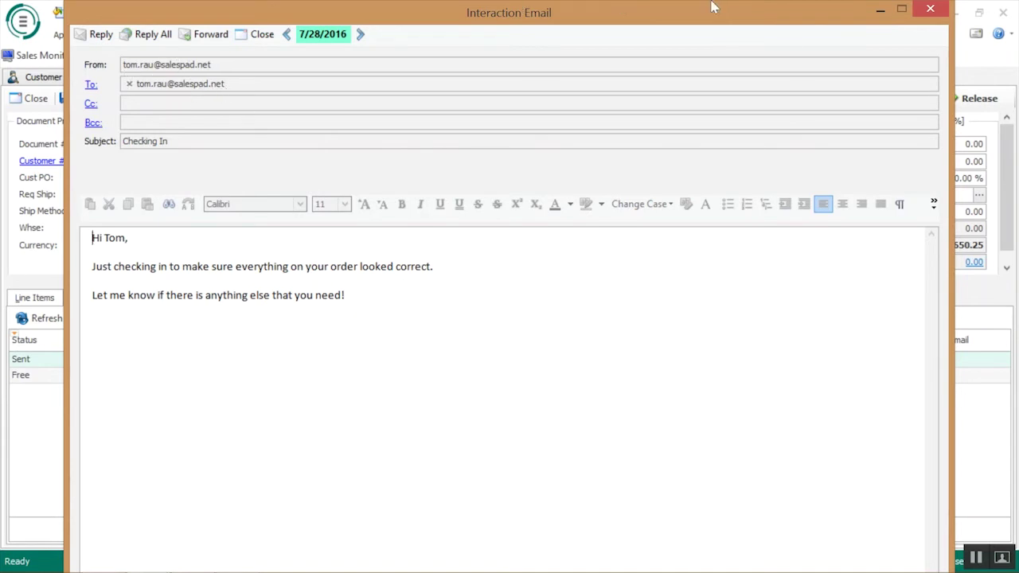
pyautogui.click(929, 10)
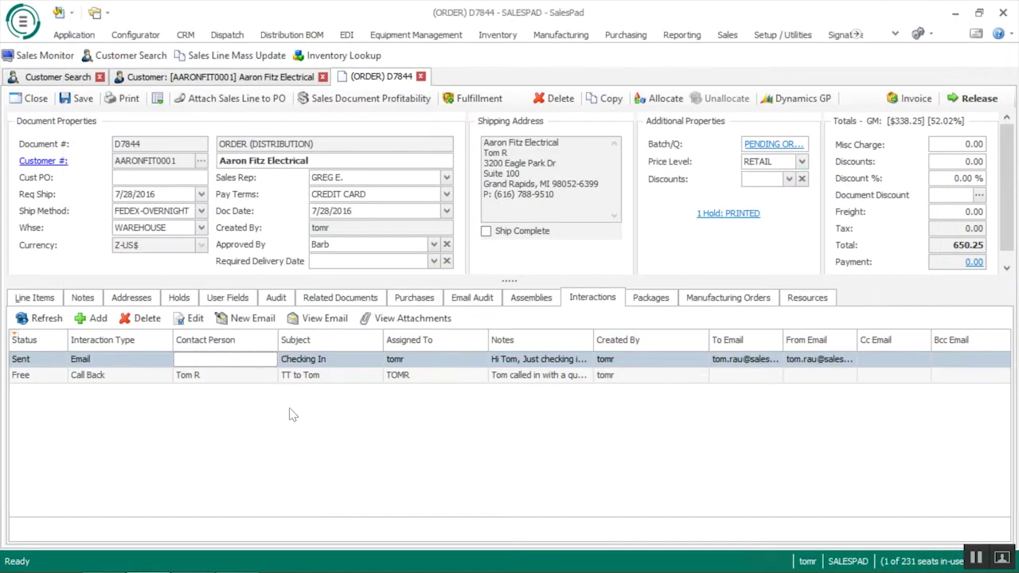
# - Examine the recipient contacts available for a new interaction email, and close the email without sending
pyautogui.click(248, 318)
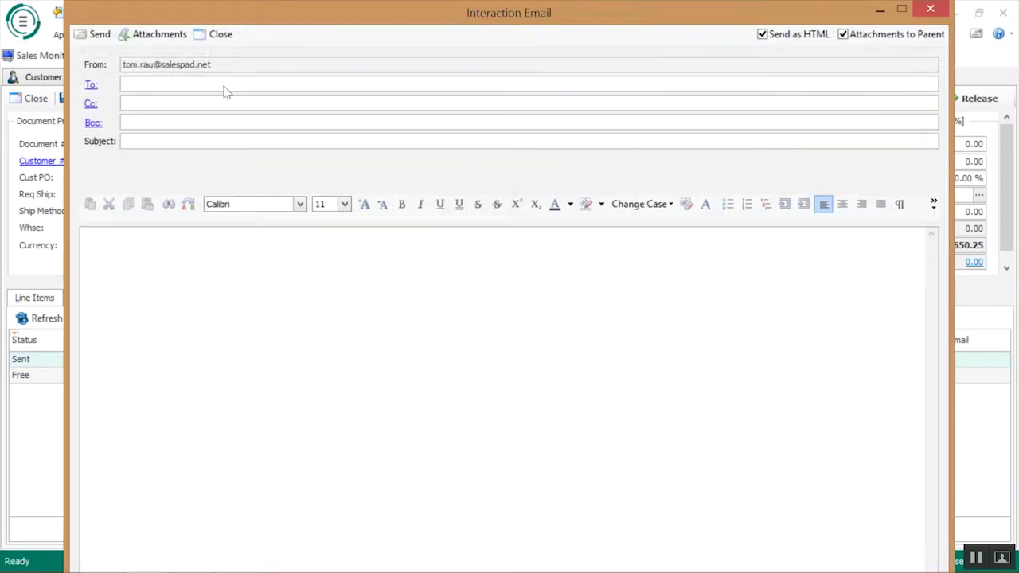
pyautogui.click(92, 86)
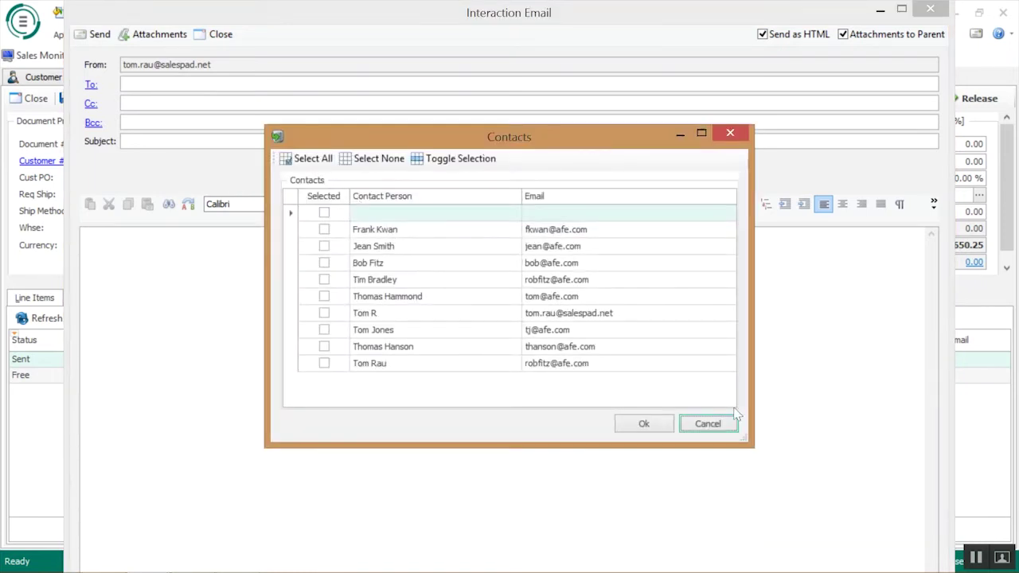
pyautogui.click(706, 424)
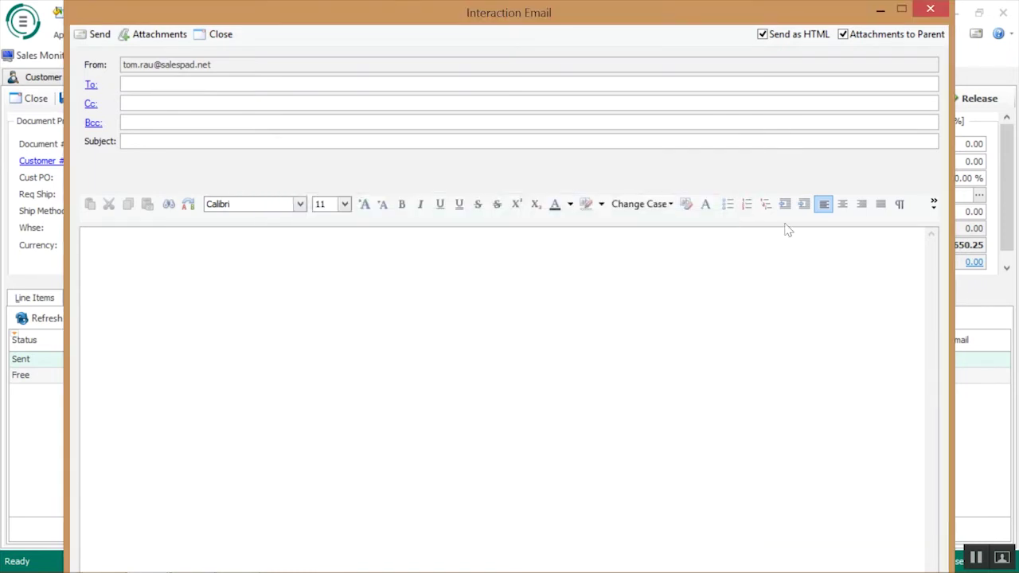
pyautogui.click(928, 9)
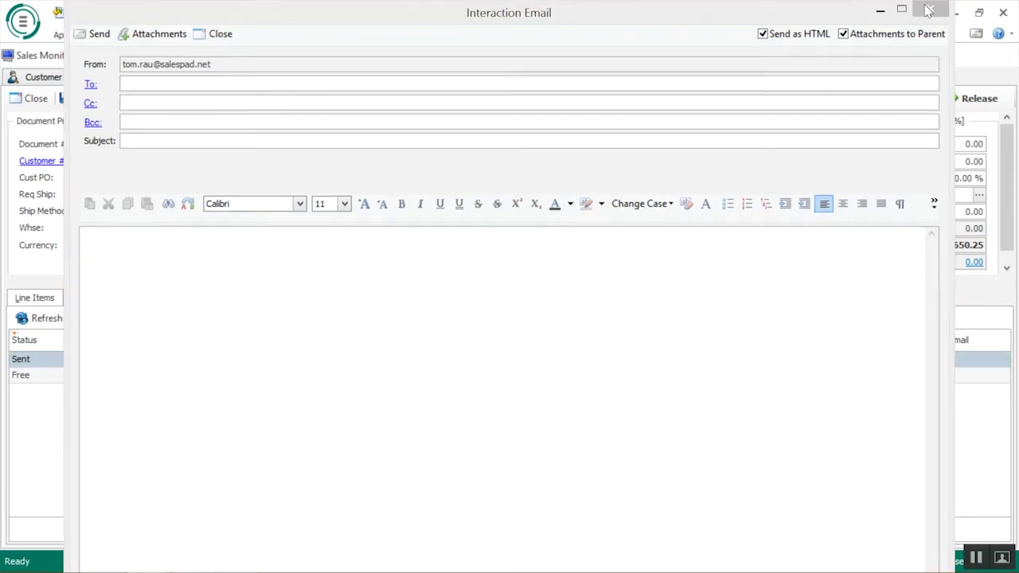
# - Copy the order from its line items view as DISTRIBUTION -- ORDER, keeping the same customer
pyautogui.moveTo(509, 280); pyautogui.dragTo(509, 303)
pyautogui.click(35, 320)
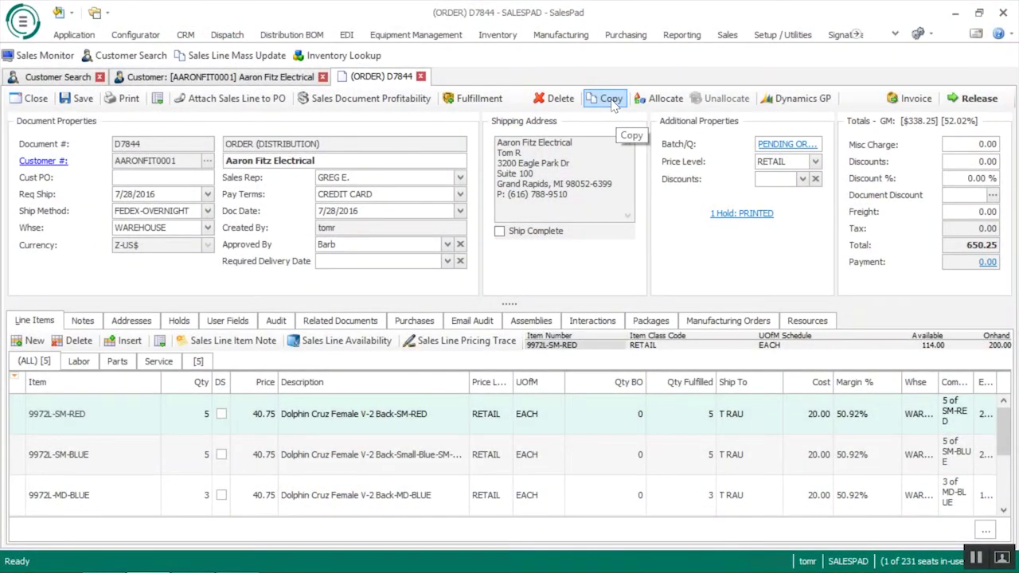
pyautogui.click(611, 99)
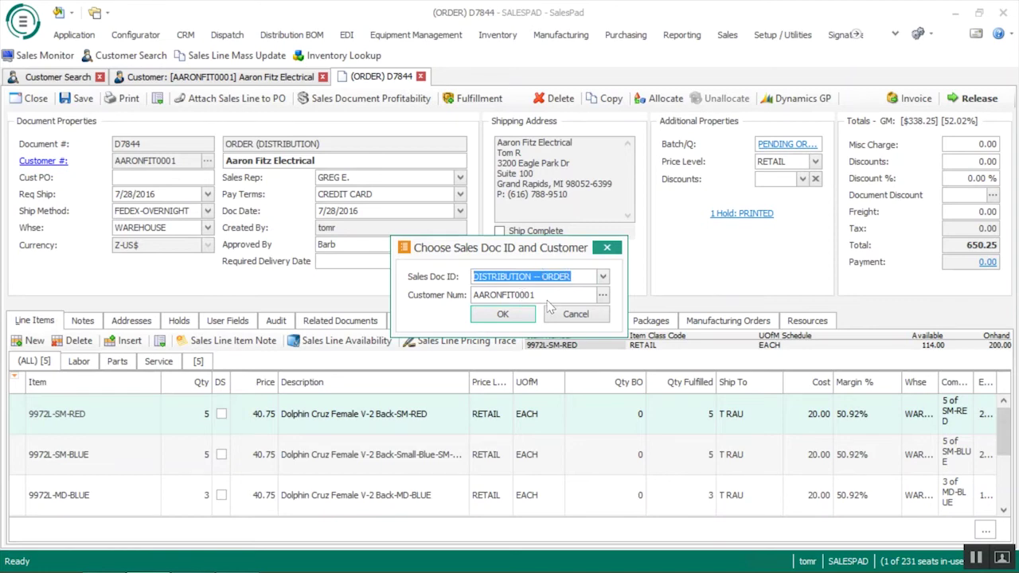
pyautogui.click(602, 296)
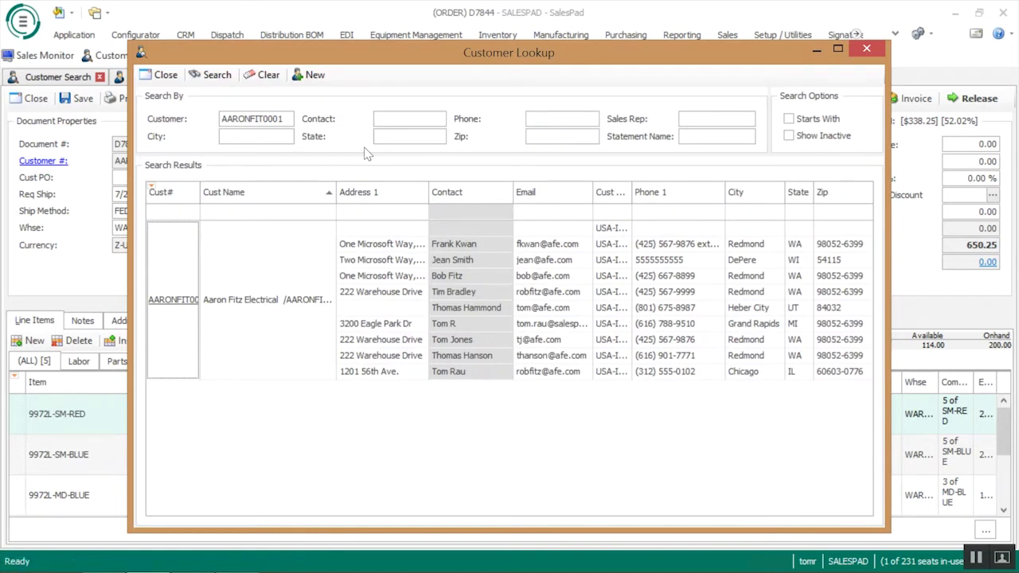
pyautogui.click(163, 75)
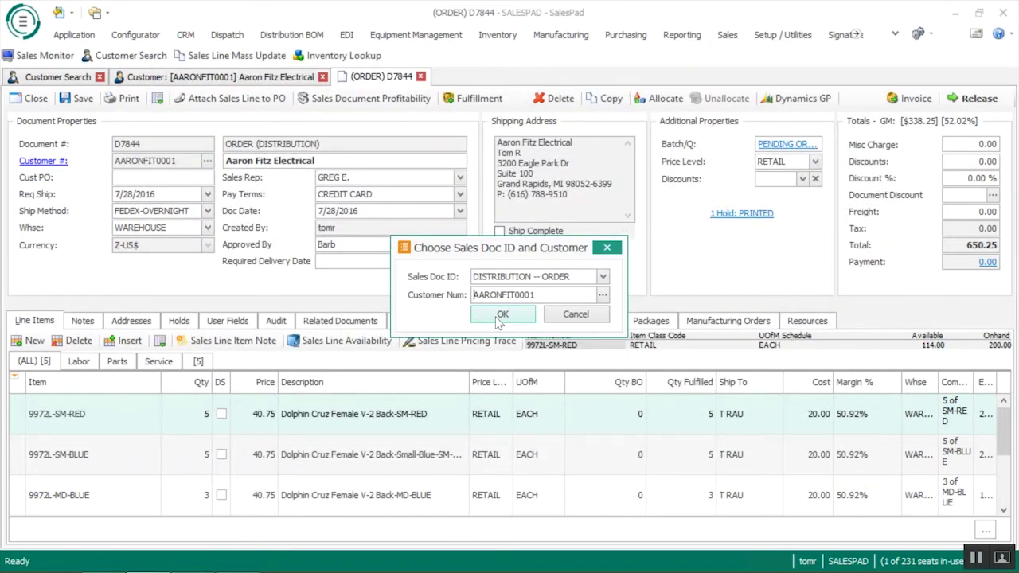
pyautogui.click(501, 315)
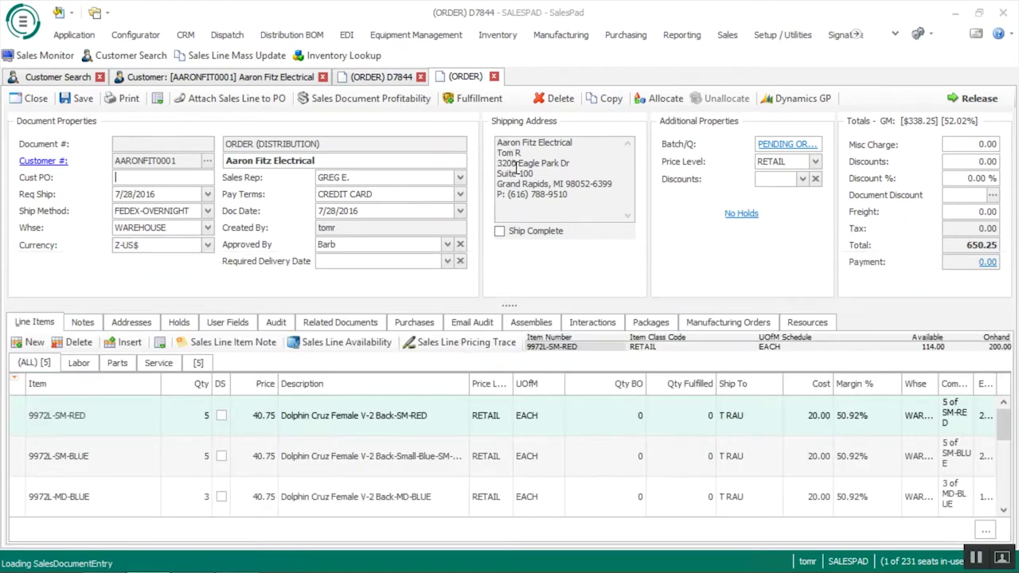
# - Look over the copied order's line items and close the copy without saving
pyautogui.moveTo(509, 305); pyautogui.dragTo(509, 274)
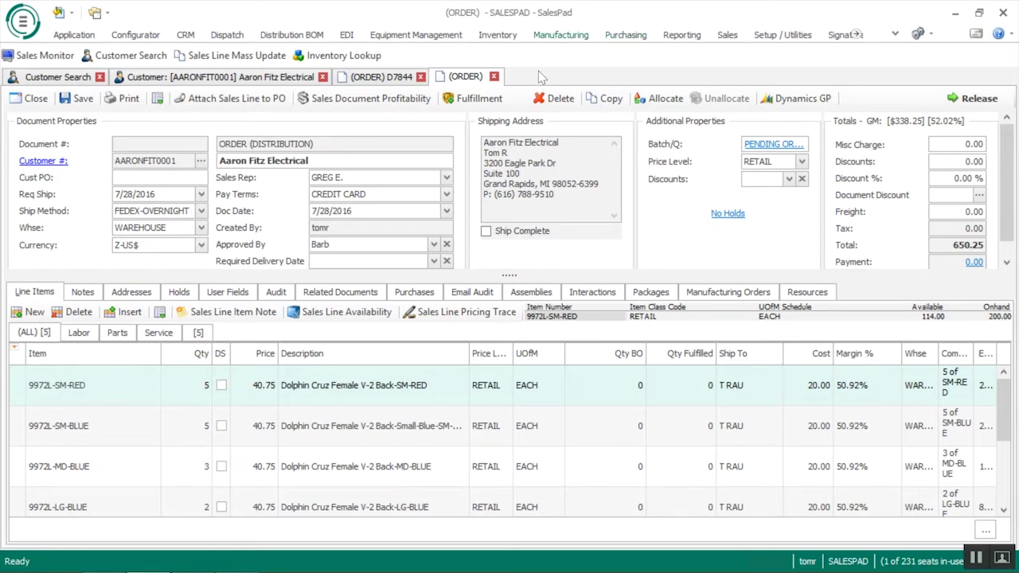
pyautogui.click(494, 76)
pyautogui.click(561, 349)
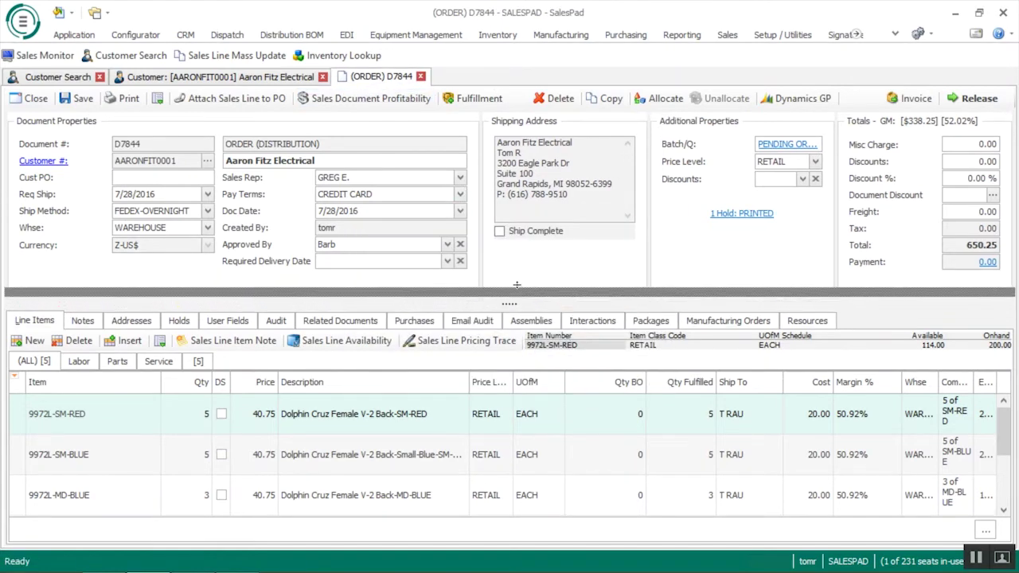
# - Enlarge the original order's line item area and return to the Aaron Fitz Electrical customer record
pyautogui.moveTo(517, 292); pyautogui.dragTo(516, 276)
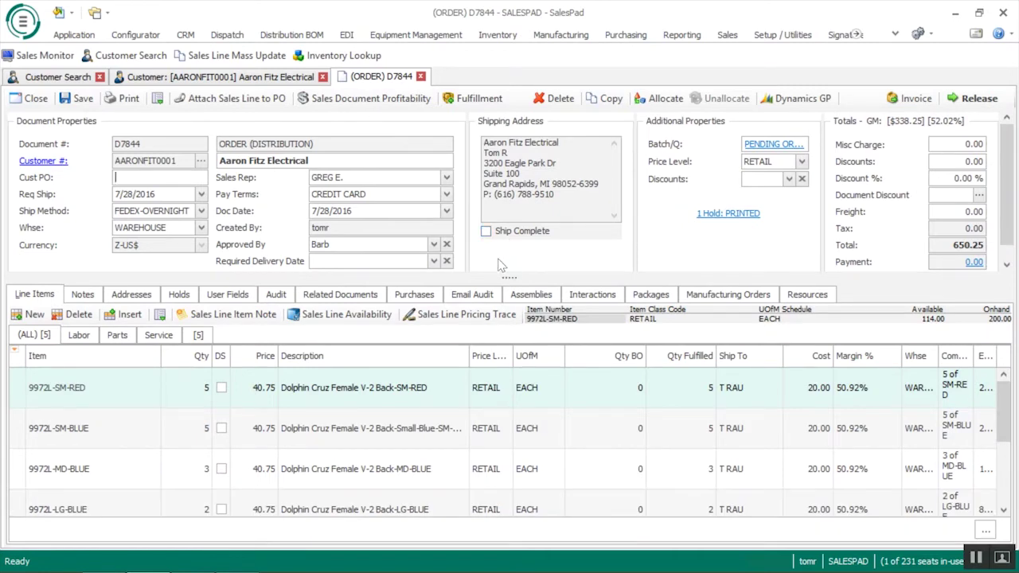
pyautogui.click(270, 81)
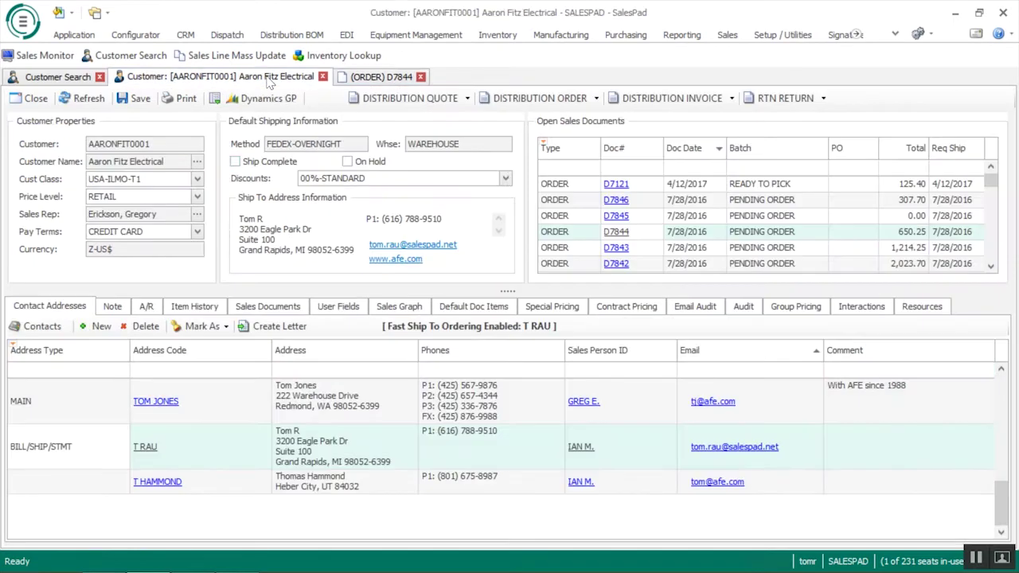
# - Create a new DISTRIBUTION ORDER for Aaron Fitz Electrical and paste in the 9972L-SM-RED line copied from the original order
pyautogui.click(542, 99)
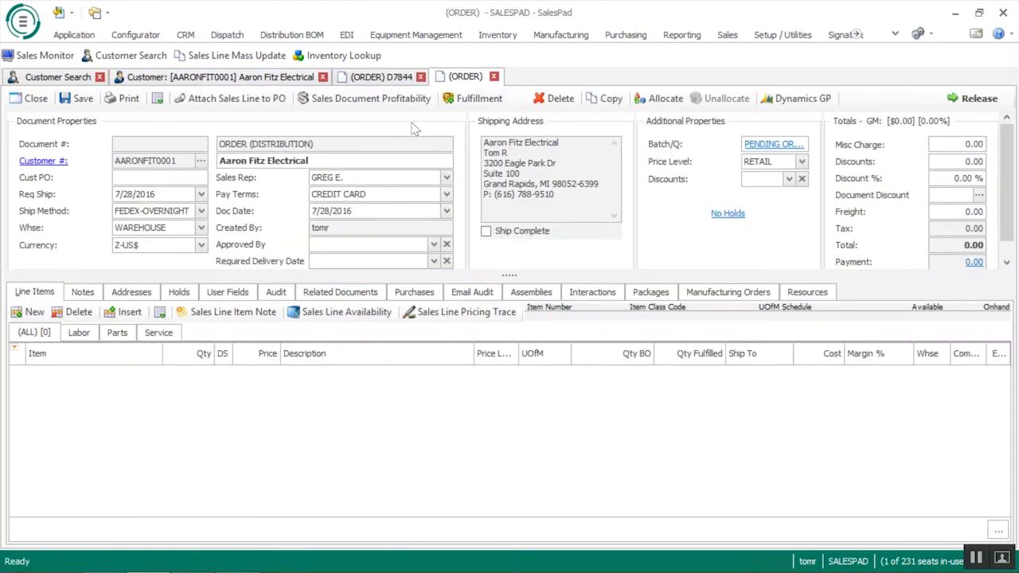
pyautogui.click(395, 81)
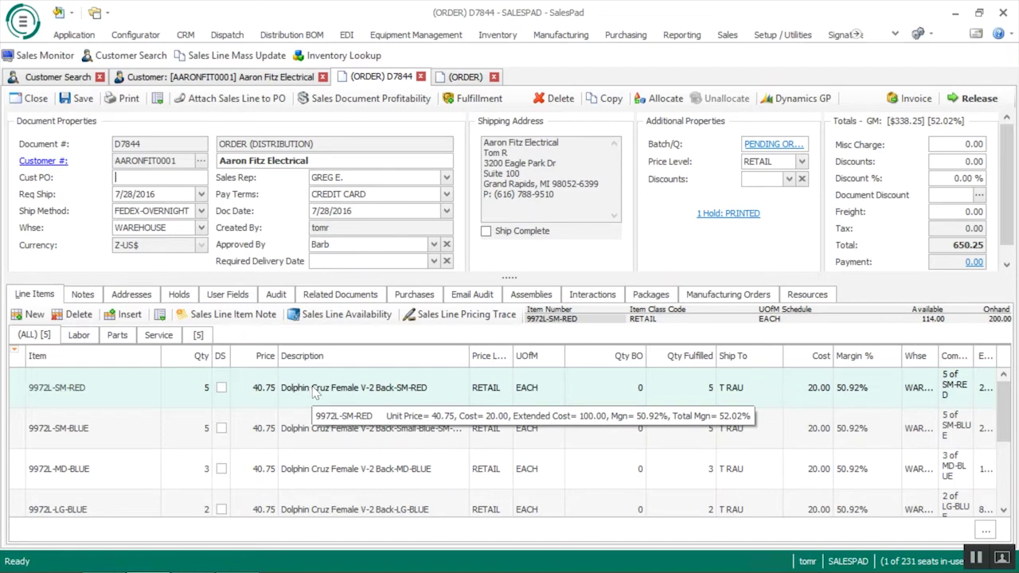
pyautogui.rightClick(327, 389)
pyautogui.click(401, 462)
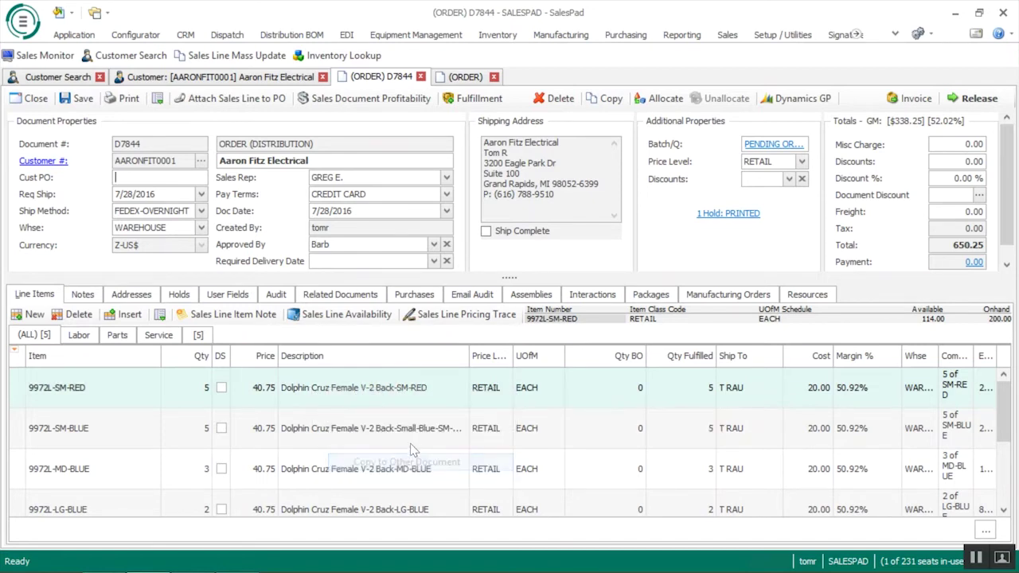
pyautogui.click(465, 77)
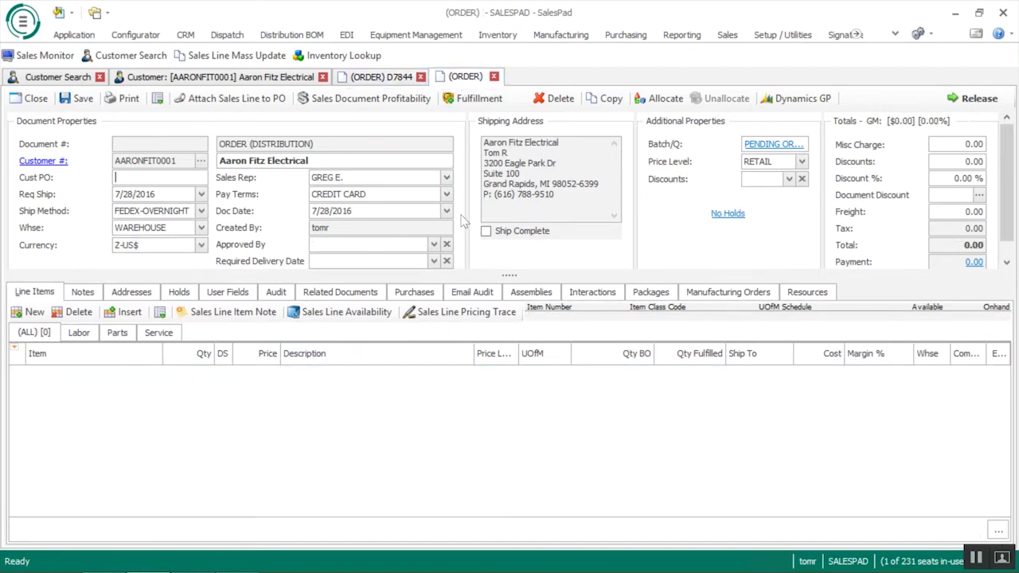
pyautogui.rightClick(301, 405)
pyautogui.click(357, 495)
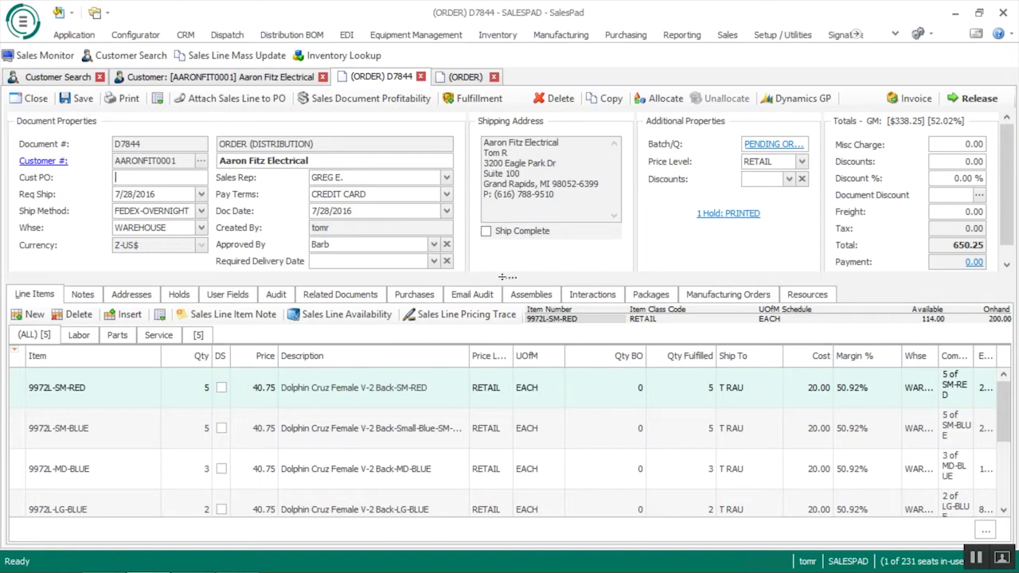
pyautogui.click(157, 99)
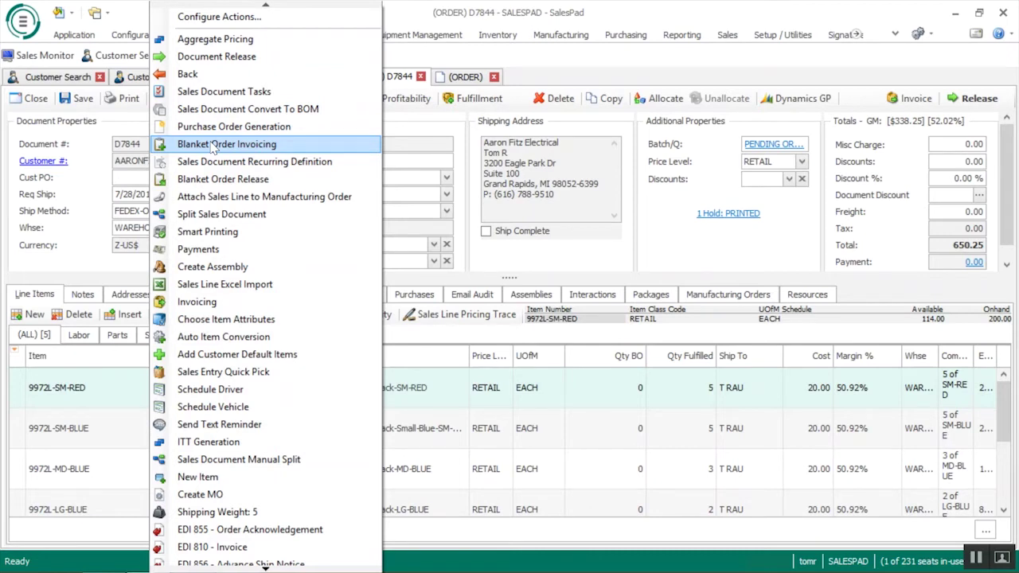
pyautogui.click(407, 84)
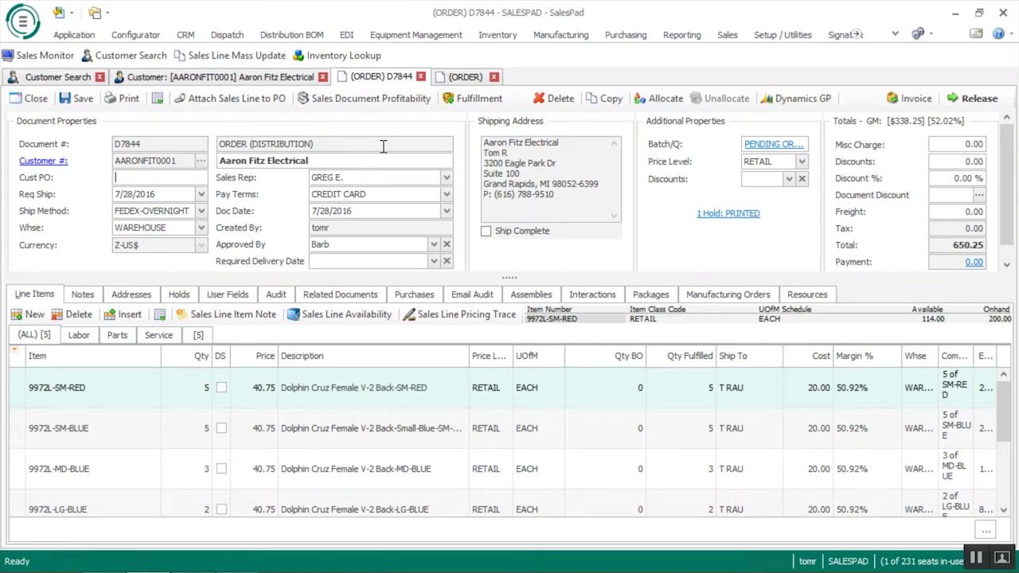
# - Recalculate the original order's line prices in Sales Document Profitability for a desired GM of 20%
pyautogui.click(371, 98)
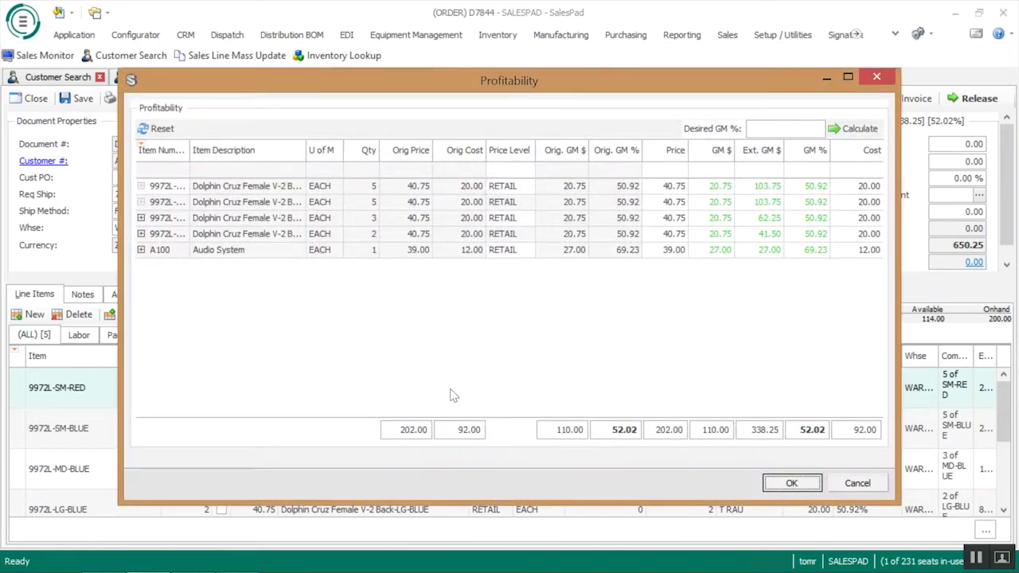
pyautogui.click(776, 130)
pyautogui.write('20')
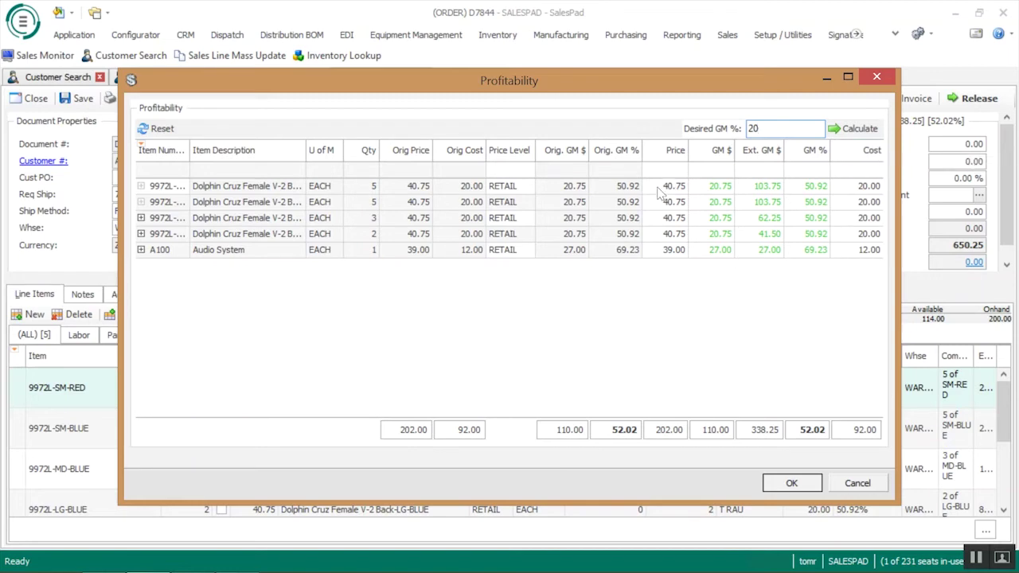
pyautogui.click(850, 128)
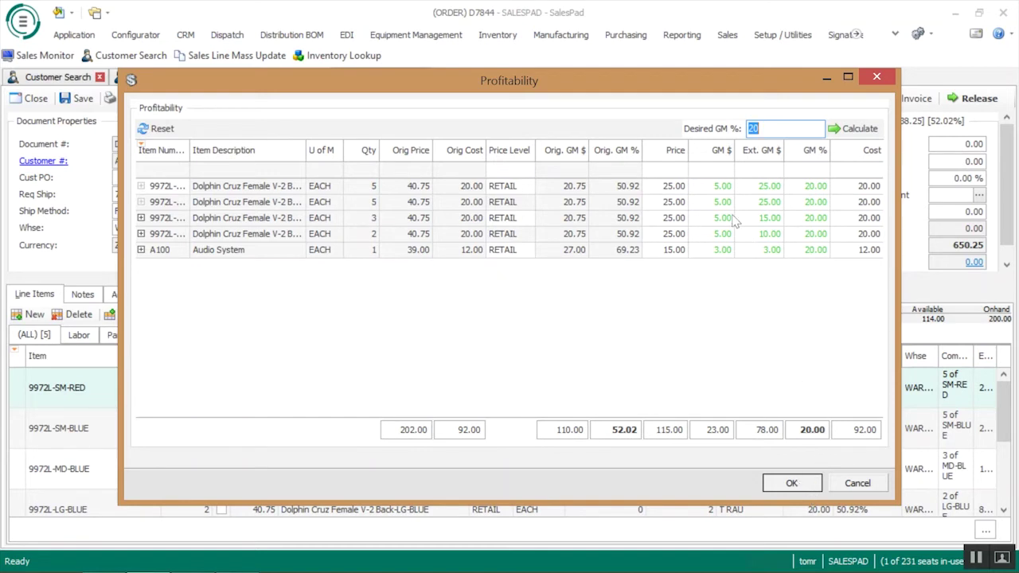
# - Set the second line's GM to 25% in the profitability calculation and accept the pricing for the order
pyautogui.click(798, 201)
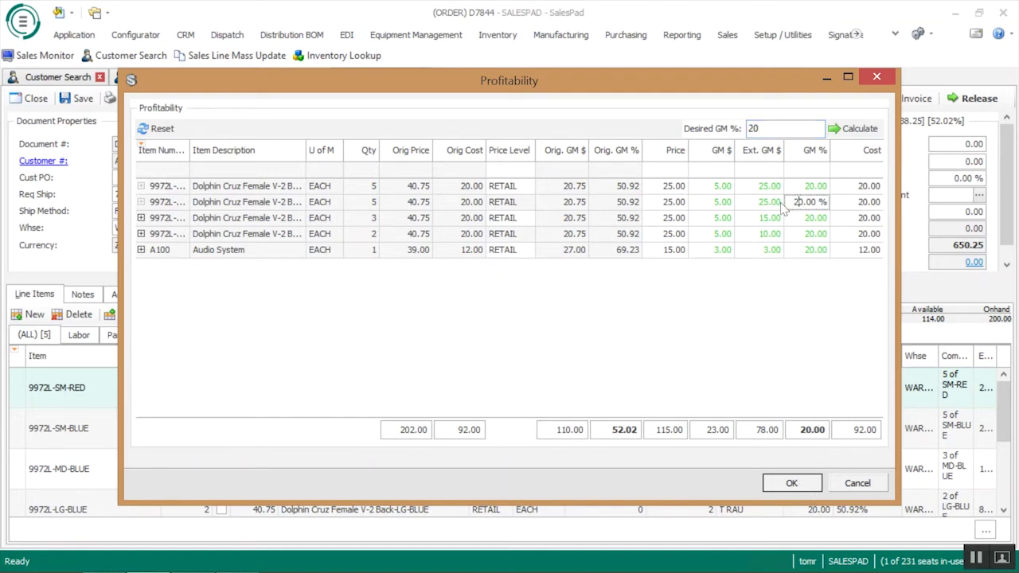
pyautogui.moveTo(787, 203); pyautogui.dragTo(841, 214)
pyautogui.write('25')
pyautogui.press('Tab')
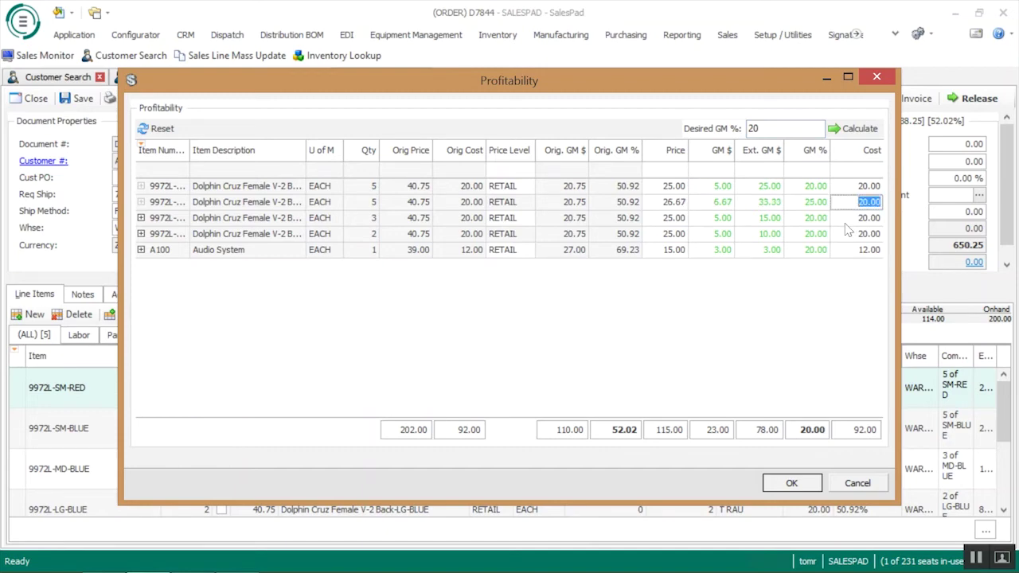
pyautogui.click(792, 484)
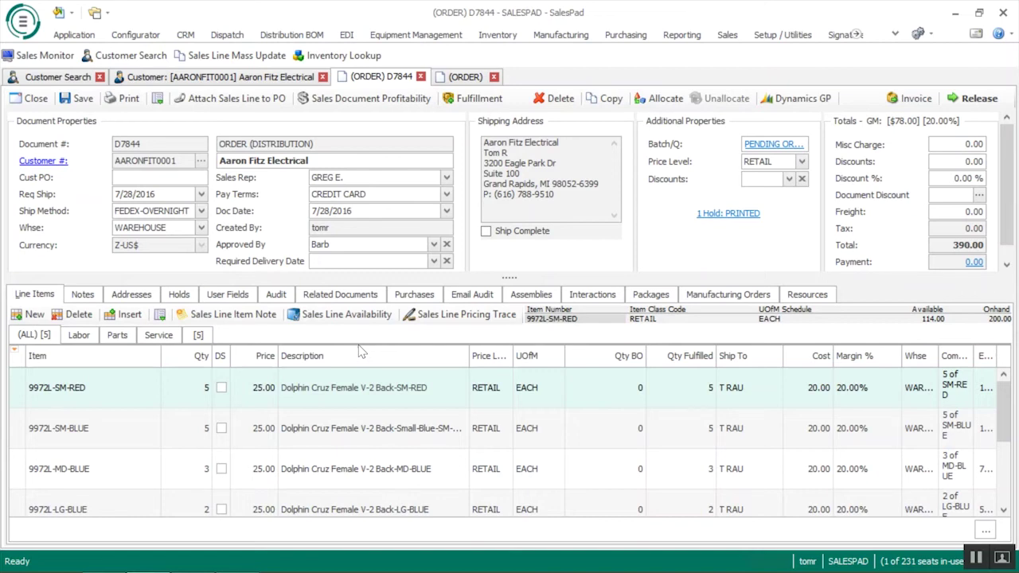
# - Add item HD-40 with a quantity of 5 to the new order, keeping its default price, description and price level
pyautogui.click(460, 77)
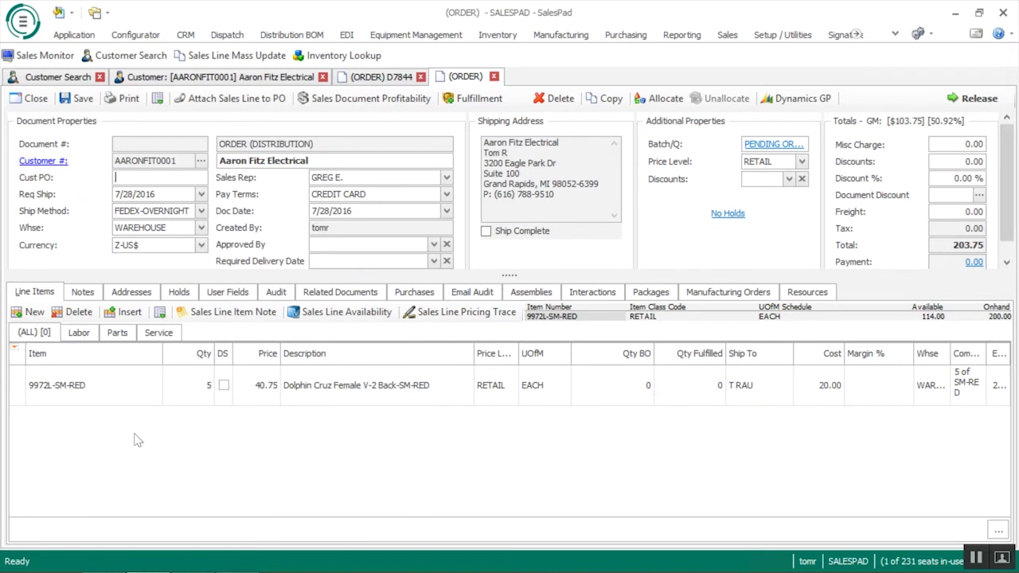
pyautogui.click(24, 312)
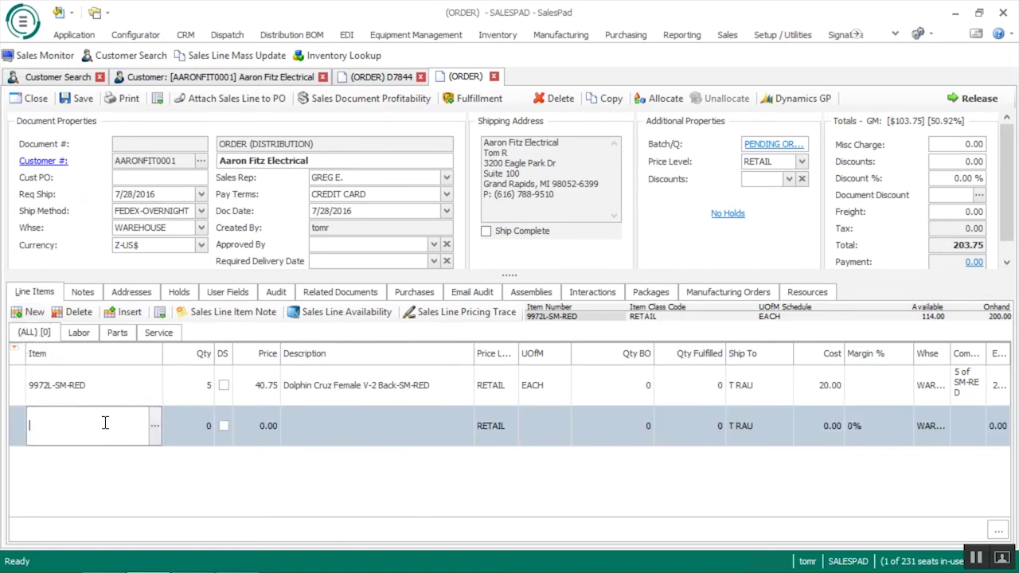
pyautogui.write('HD-0')
pyautogui.press('Tab')
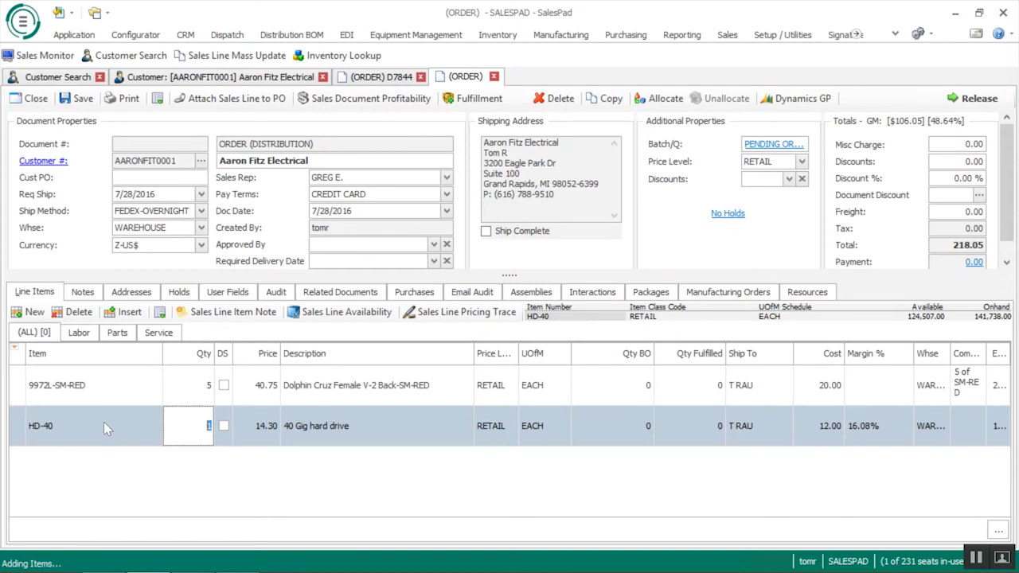
pyautogui.write('5')
pyautogui.press('Tab')
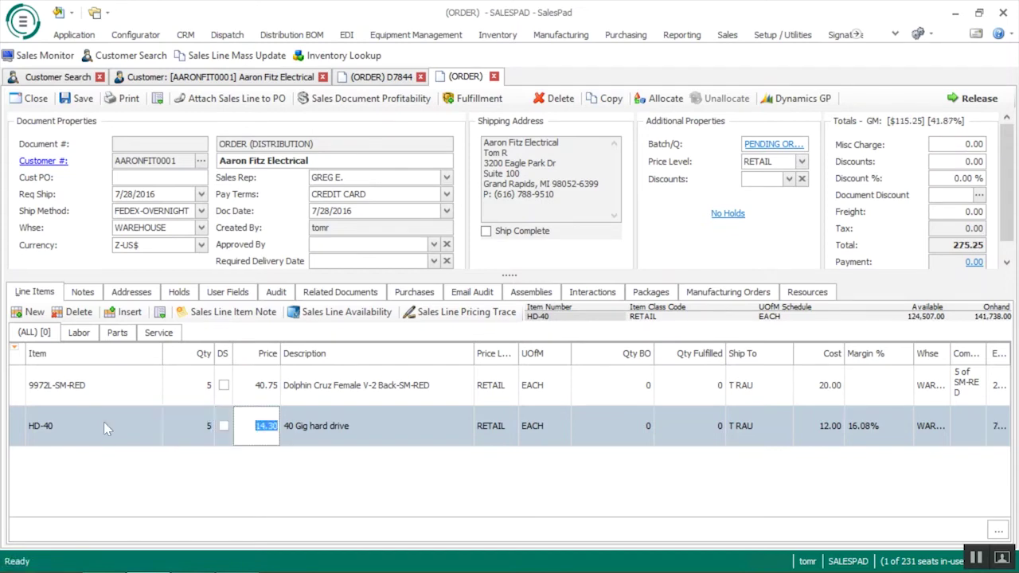
pyautogui.press('Tab')
pyautogui.press('Tab')
pyautogui.press('Tab')
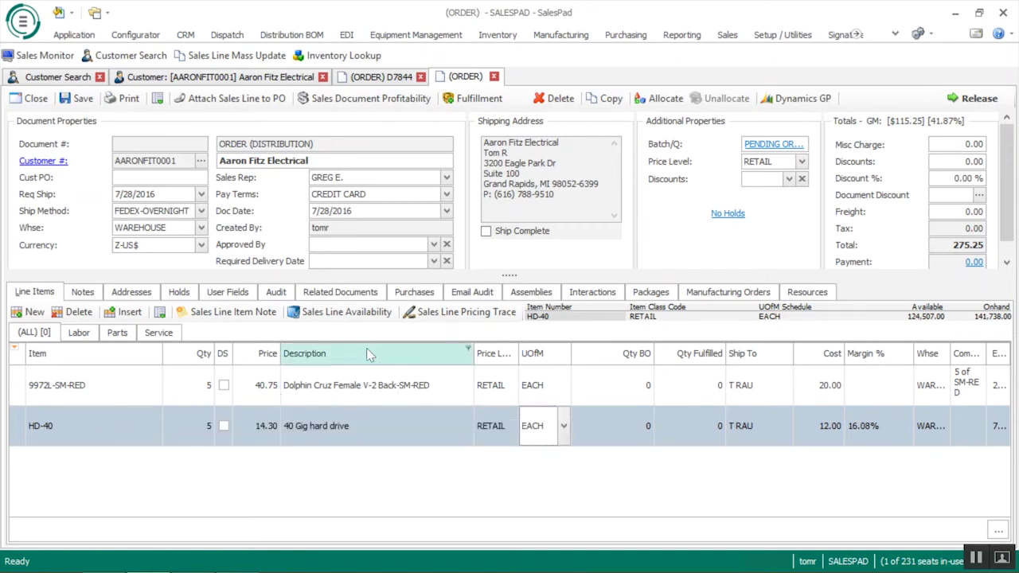
# - Move the Description column ahead of Price in the line items grid, and put it back
pyautogui.moveTo(359, 358); pyautogui.dragTo(249, 363)
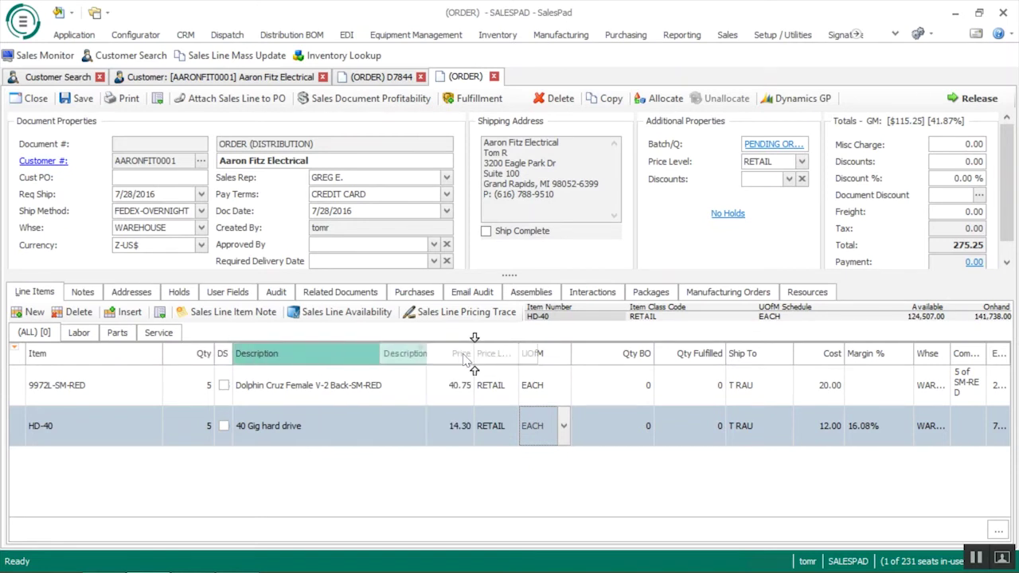
pyautogui.moveTo(462, 354); pyautogui.dragTo(238, 358)
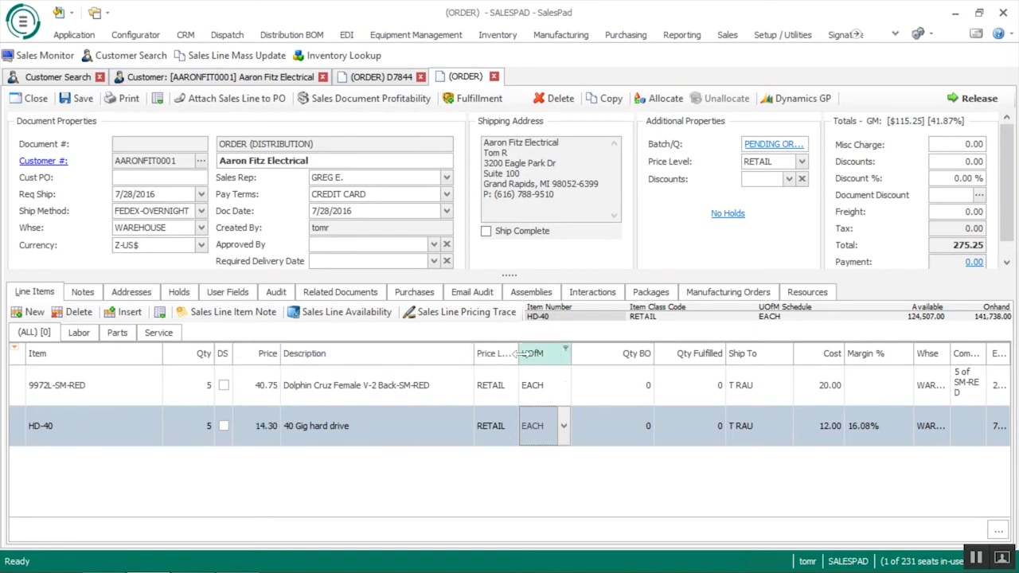
# - Add the Height column to the line items grid right after the UofM column, and finish customizing
pyautogui.rightClick(443, 356)
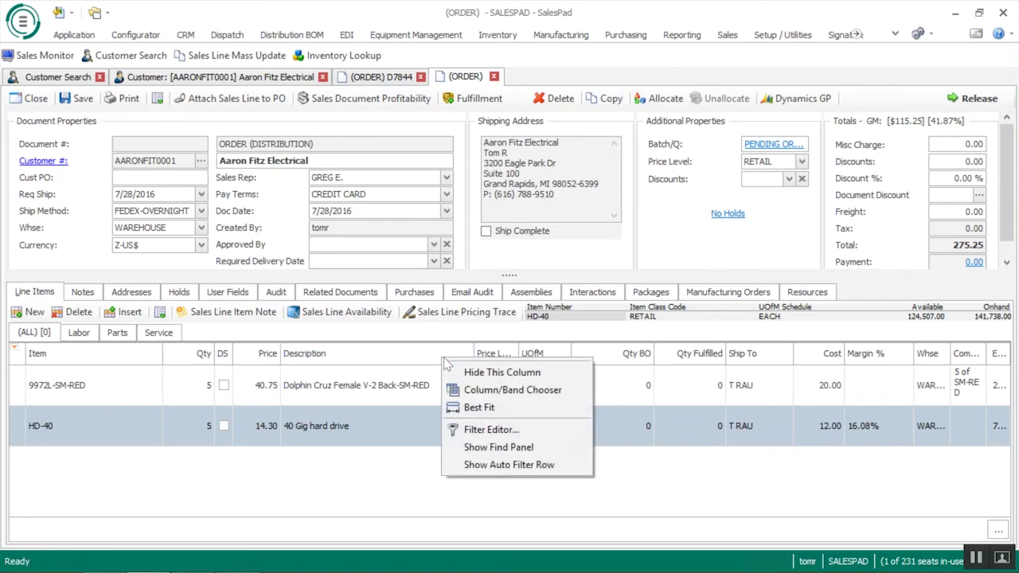
pyautogui.click(502, 390)
pyautogui.moveTo(993, 167); pyautogui.dragTo(997, 234)
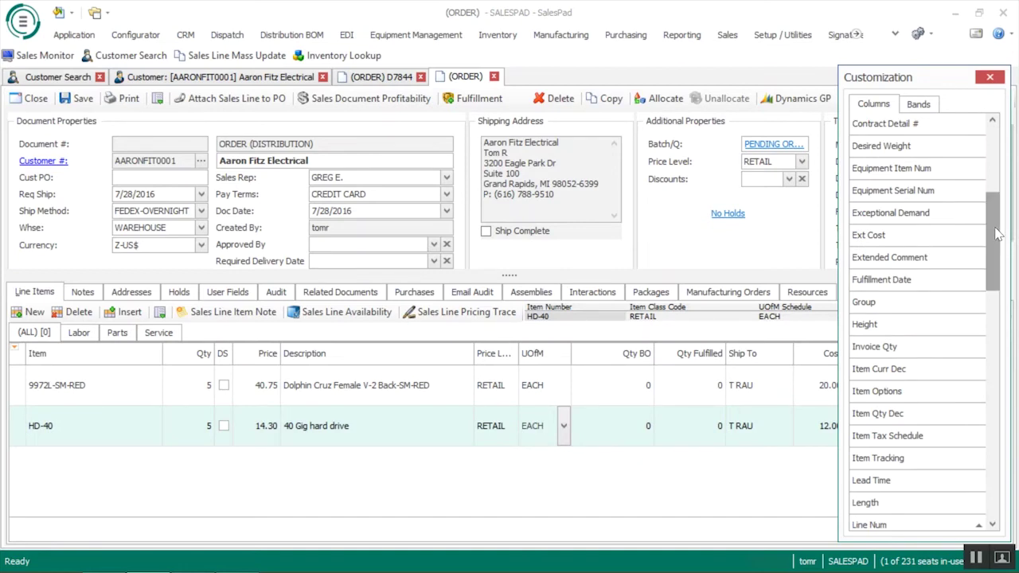
pyautogui.moveTo(891, 324); pyautogui.dragTo(584, 353)
pyautogui.click(989, 76)
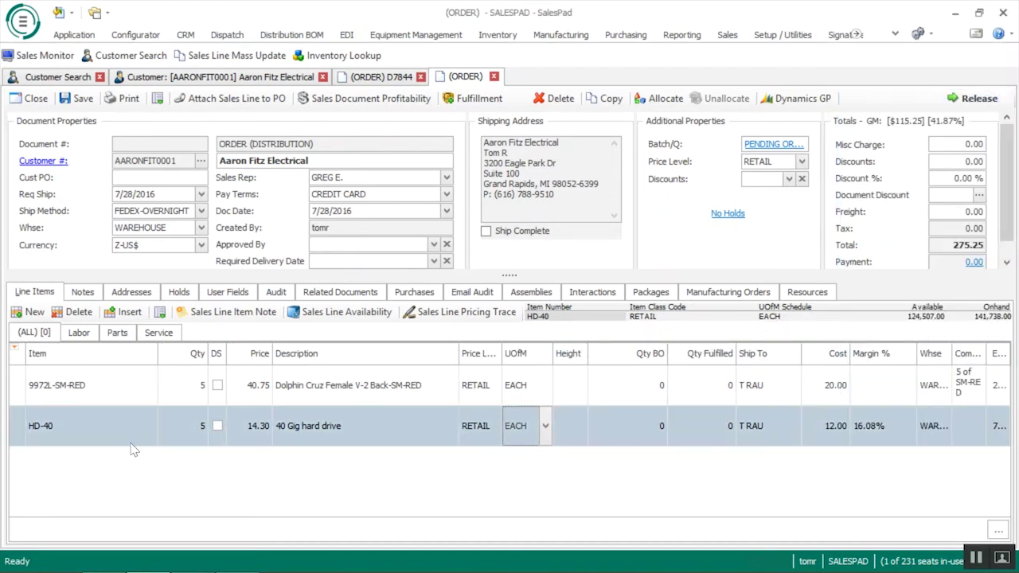
# - Start another line on the new order and look up its item with the search text AUDIO
pyautogui.moveTo(124, 433)
pyautogui.moveTo(89, 395)
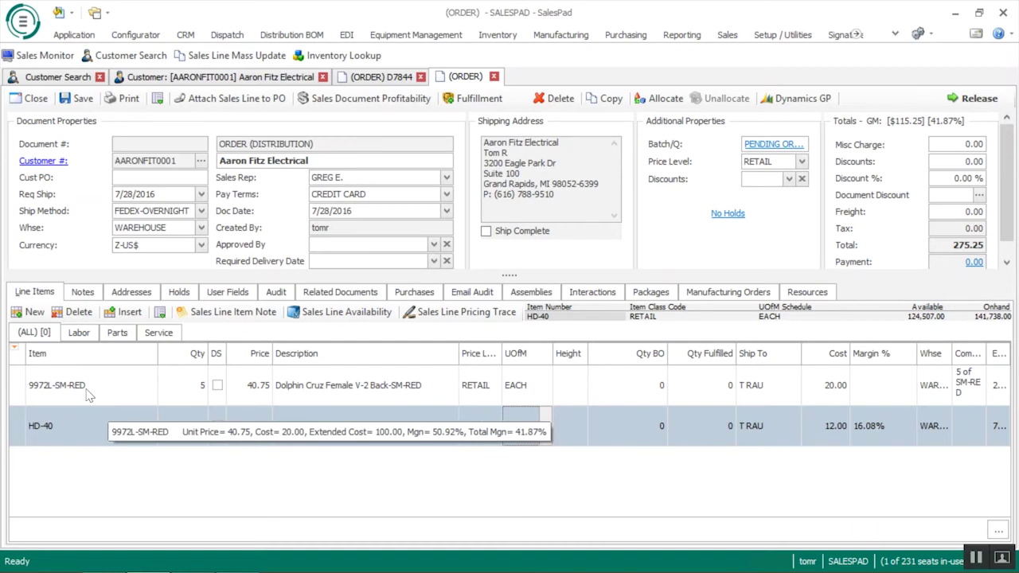
pyautogui.click(35, 313)
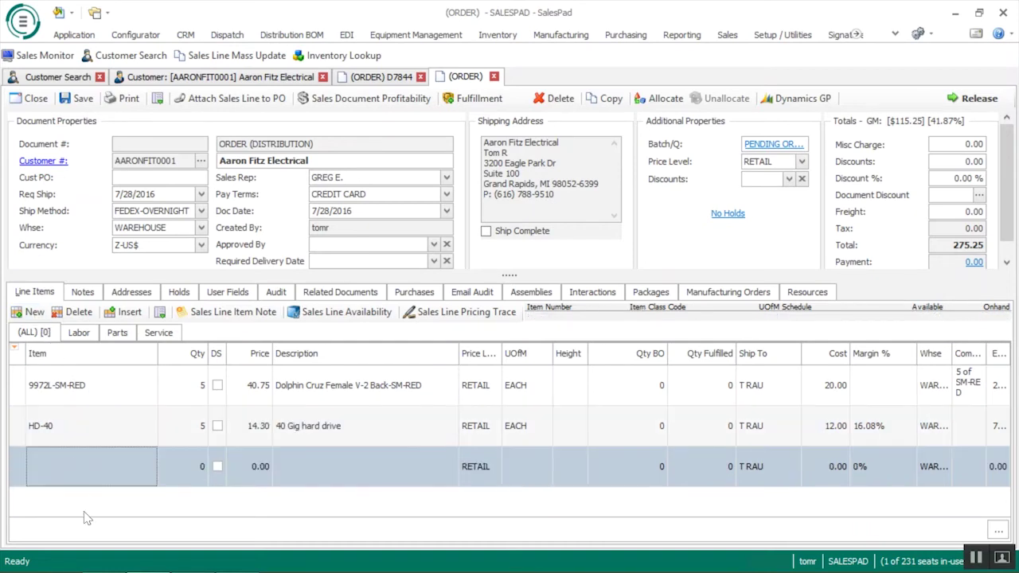
pyautogui.click(99, 466)
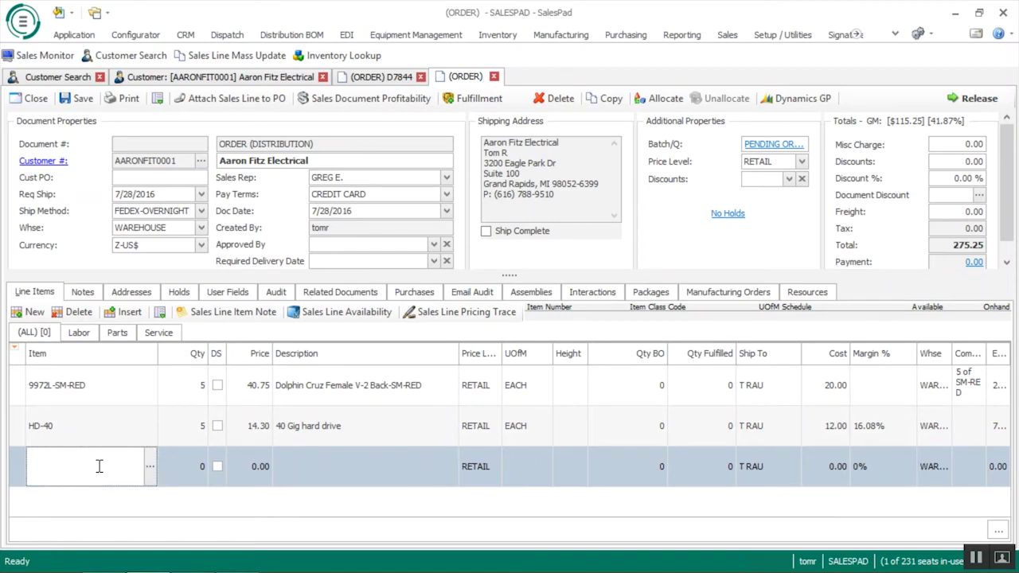
pyautogui.write('AUDIO')
pyautogui.press('Return')
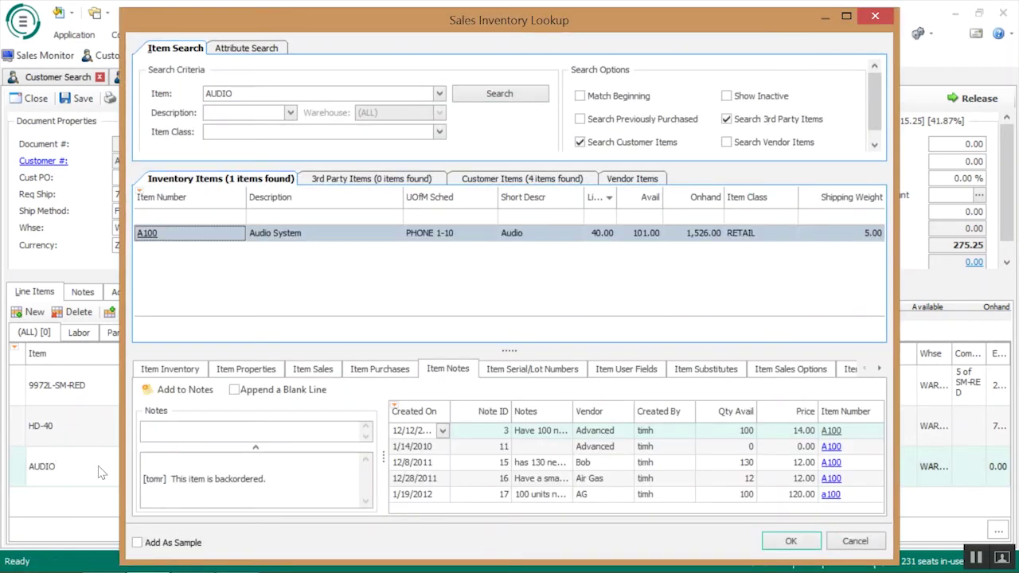
# - Maximize the inventory lookup and examine the Audio System's stock by location, enlarging the detail area and widening the On Hand column
pyautogui.click(846, 16)
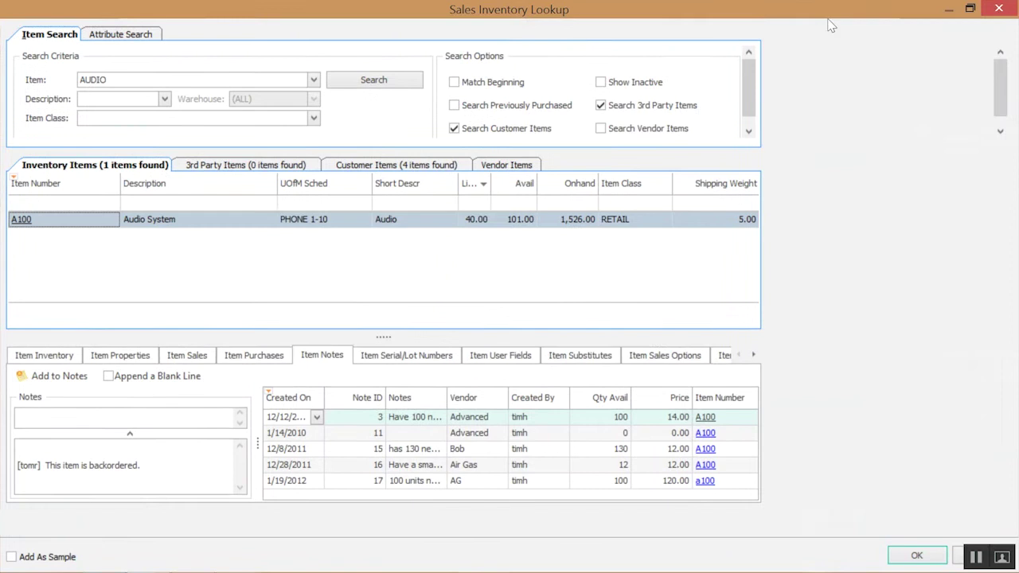
pyautogui.click(195, 223)
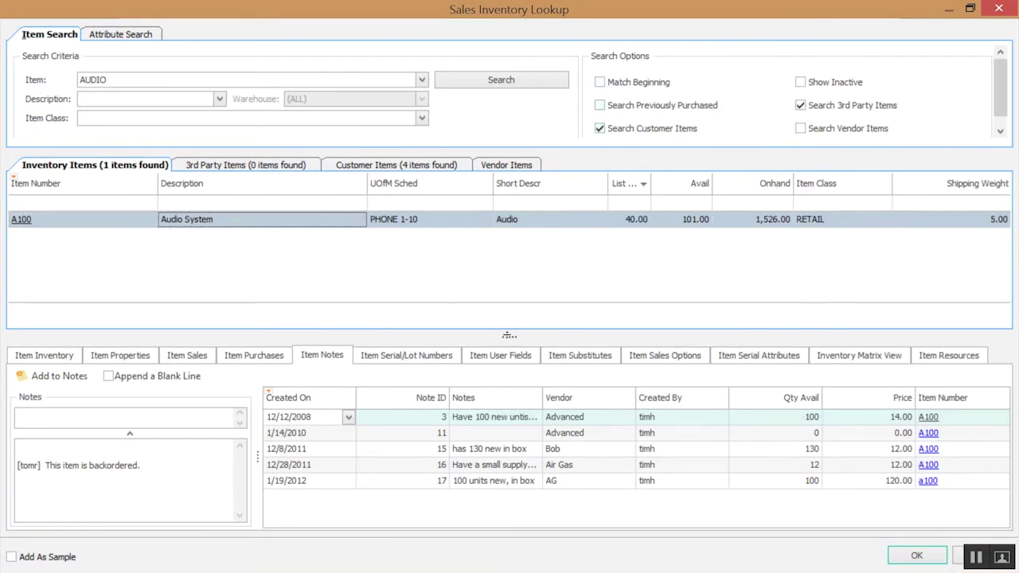
pyautogui.moveTo(509, 335); pyautogui.dragTo(508, 295)
pyautogui.click(68, 318)
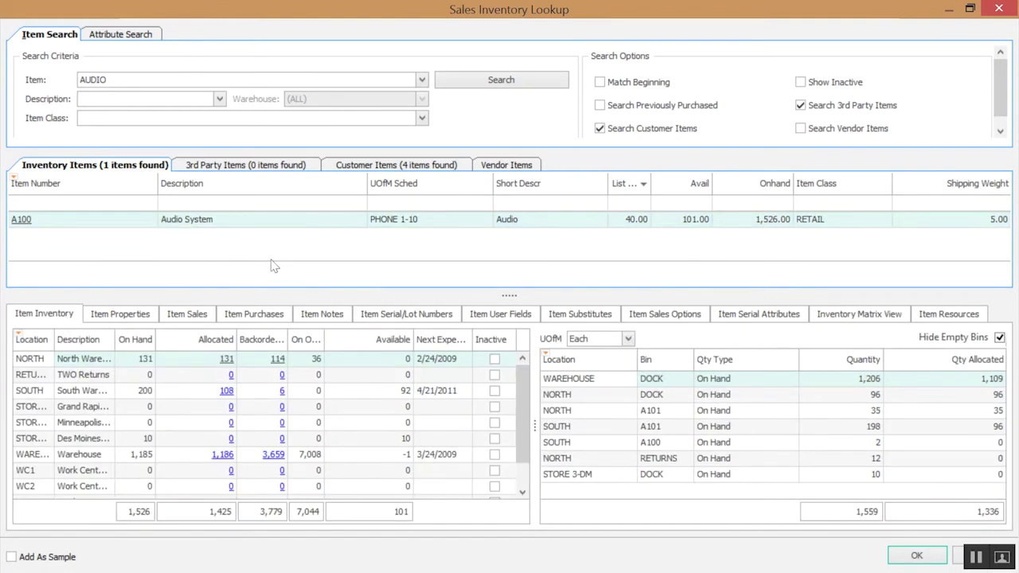
pyautogui.click(242, 221)
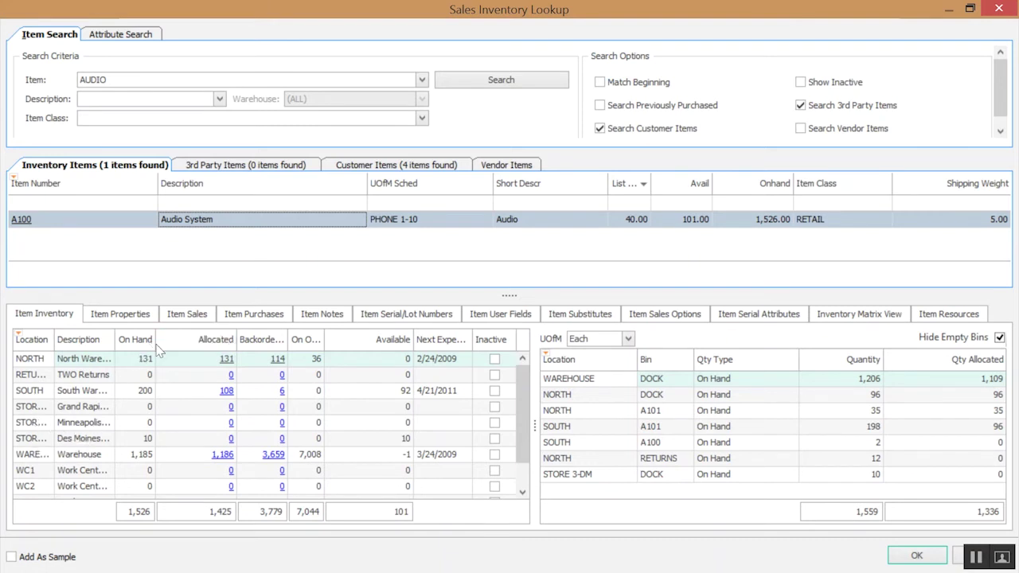
pyautogui.moveTo(157, 344); pyautogui.dragTo(179, 343)
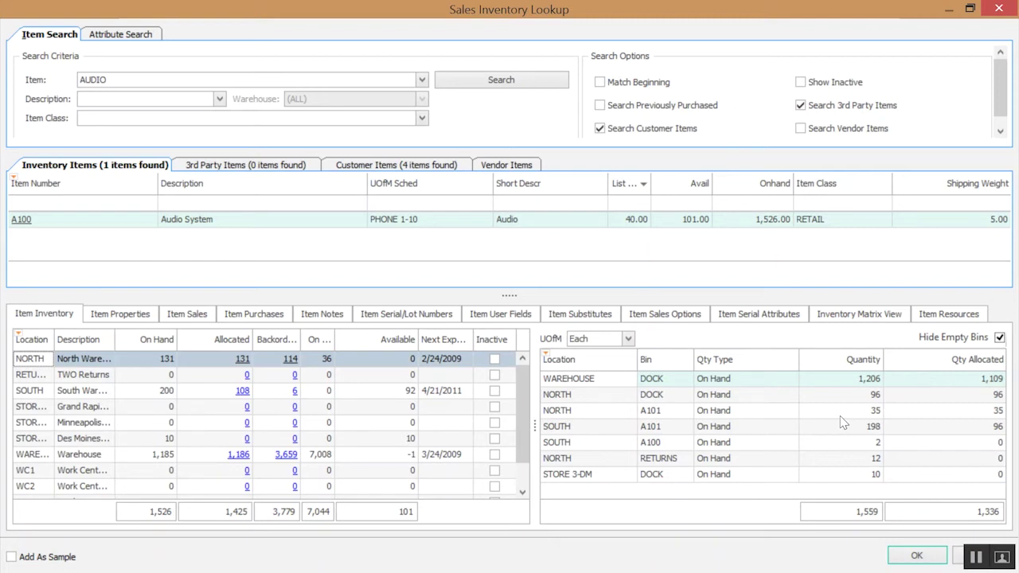
# - Choose item A100 Audio System for the new line, and check the availability of the A100 and HD-40 lines
pyautogui.doubleClick(24, 223)
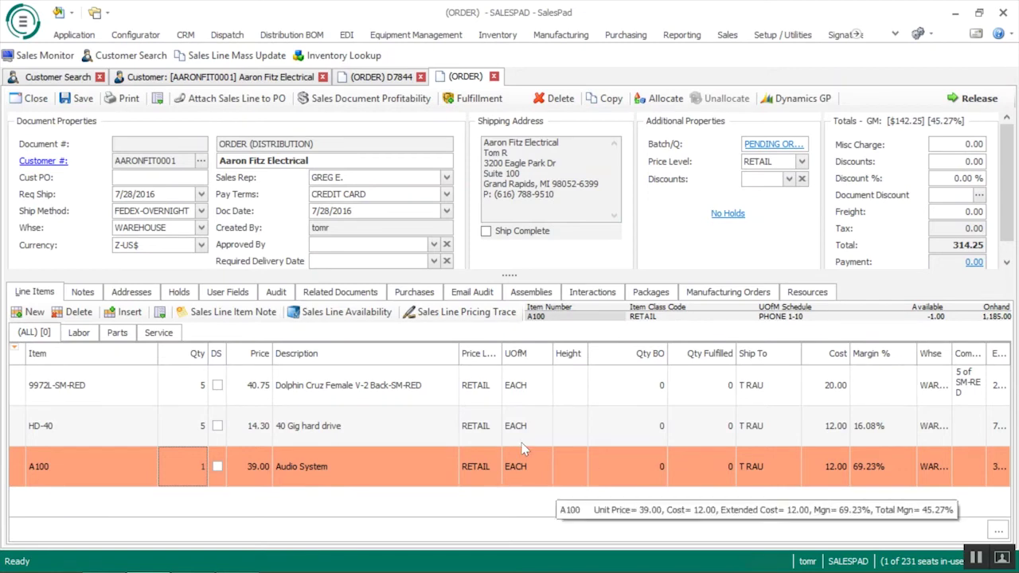
pyautogui.click(118, 433)
pyautogui.click(116, 466)
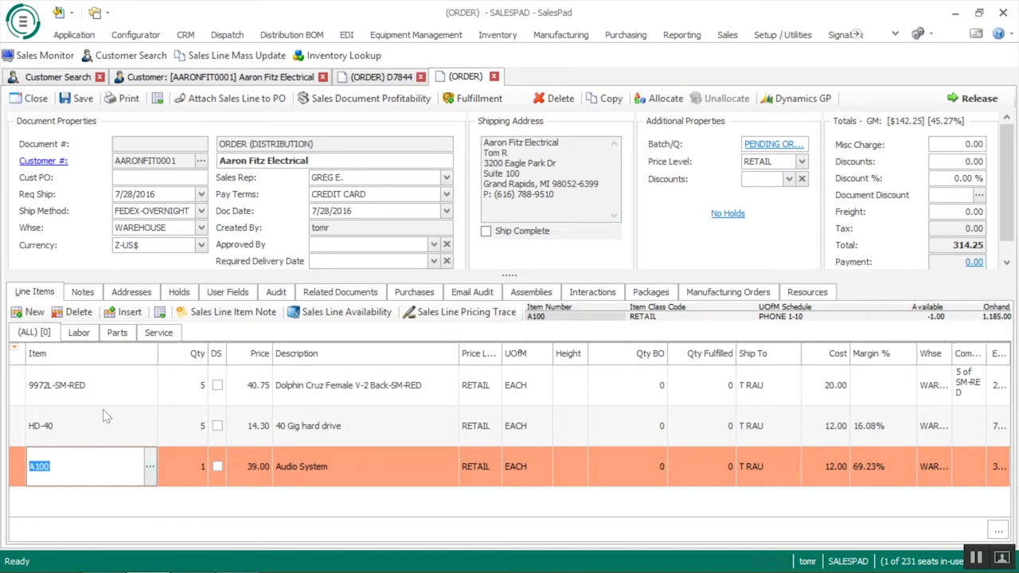
pyautogui.press('Up')
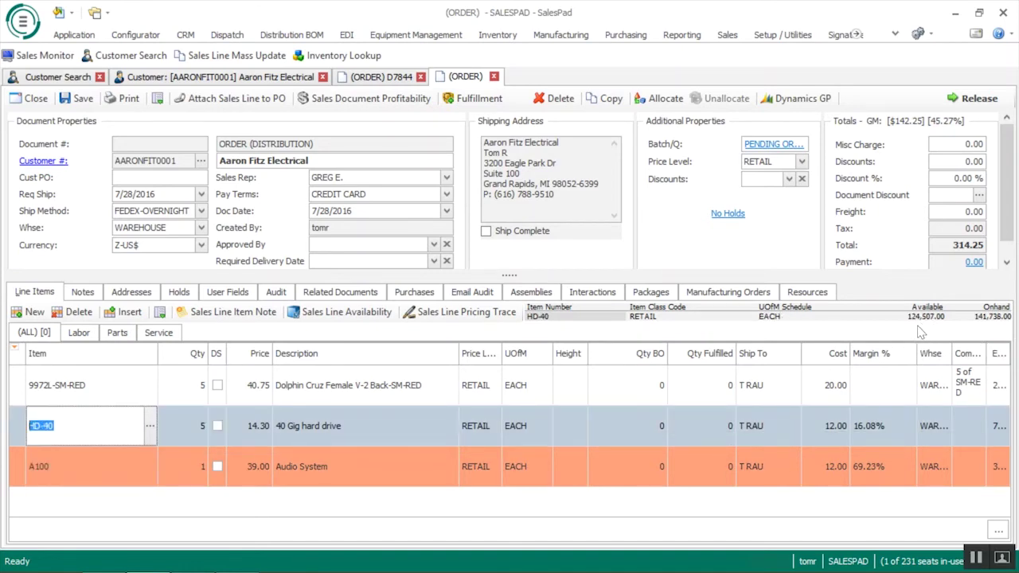
# - Check the A100 line's availability, and start another order line with item 9972L
pyautogui.click(67, 467)
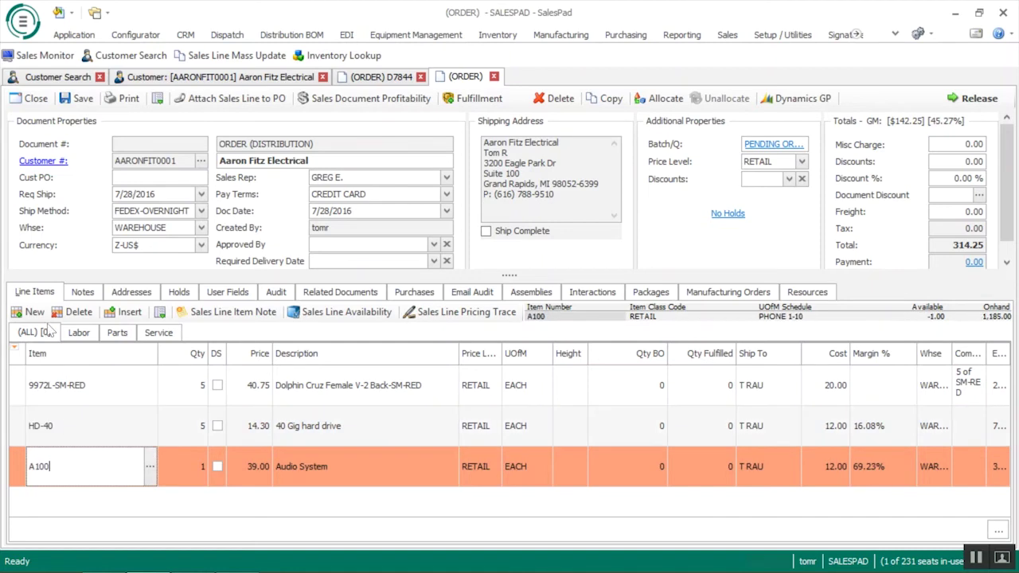
pyautogui.click(32, 312)
pyautogui.click(96, 482)
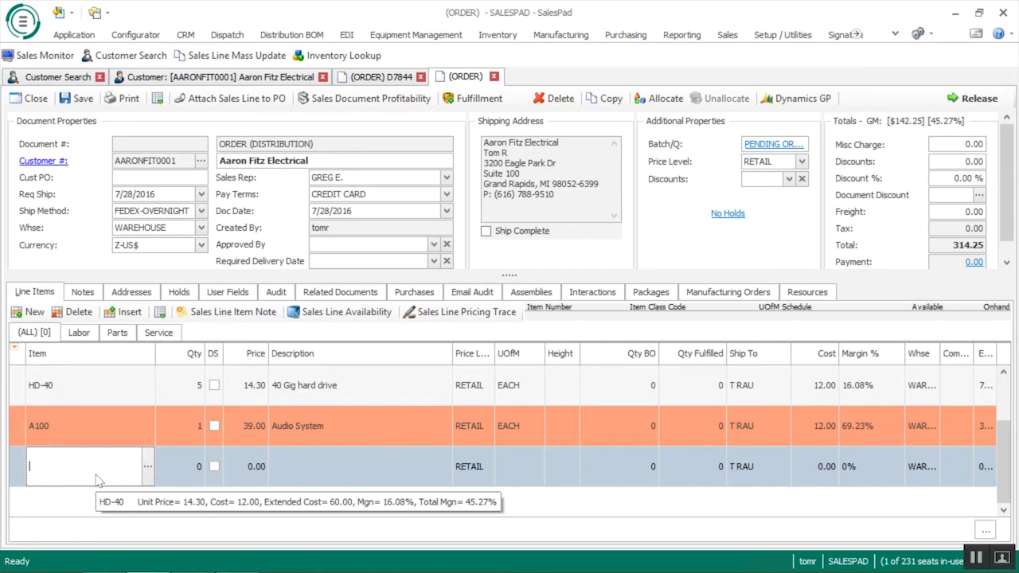
pyautogui.write('9972L')
pyautogui.press('Tab')
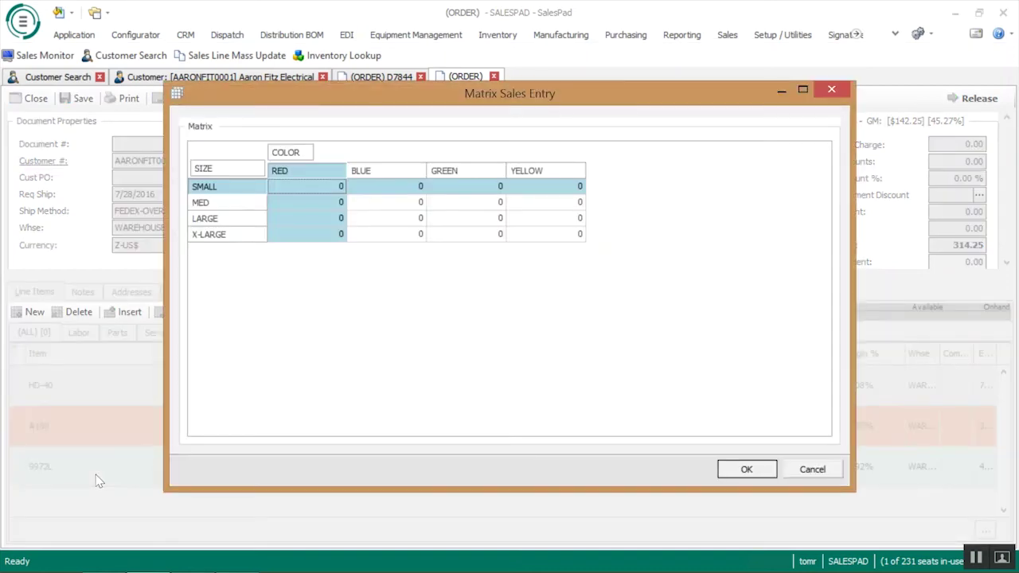
# - Order 5 each of SMALL RED and SMALL BLUE and 2 each of LARGE RED and LARGE BLUE in the matrix, and accept it
pyautogui.write('5')
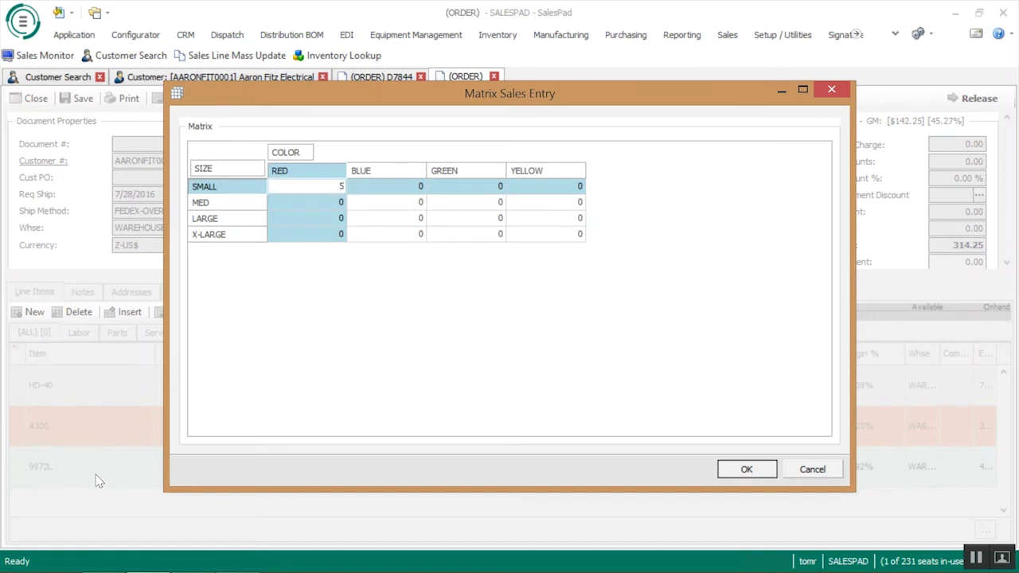
pyautogui.press('Tab')
pyautogui.write('5')
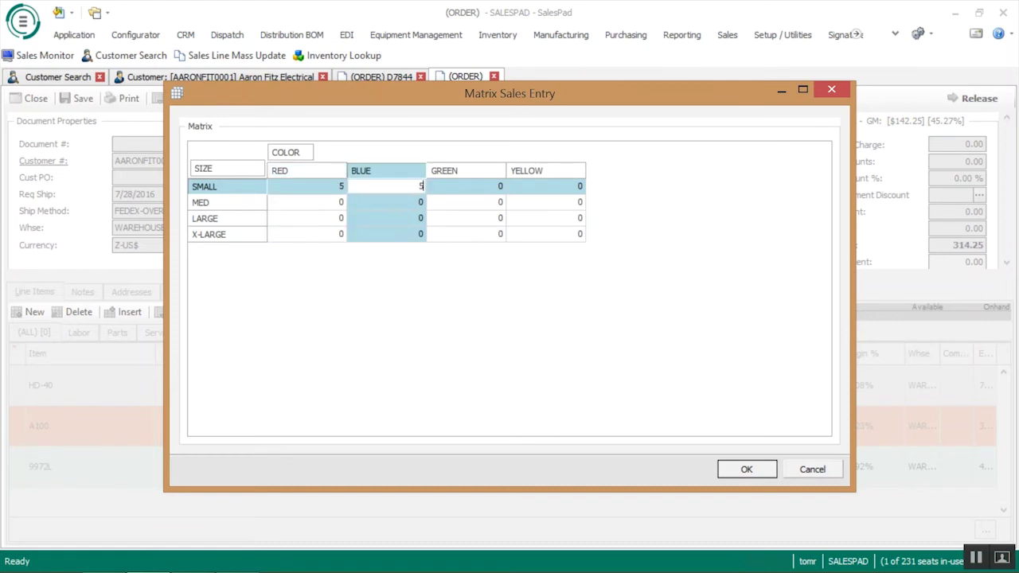
pyautogui.press('Tab')
pyautogui.press('Tab')
pyautogui.press('Tab')
pyautogui.press('Tab')
pyautogui.press('Tab')
pyautogui.press('Tab')
pyautogui.press('Tab')
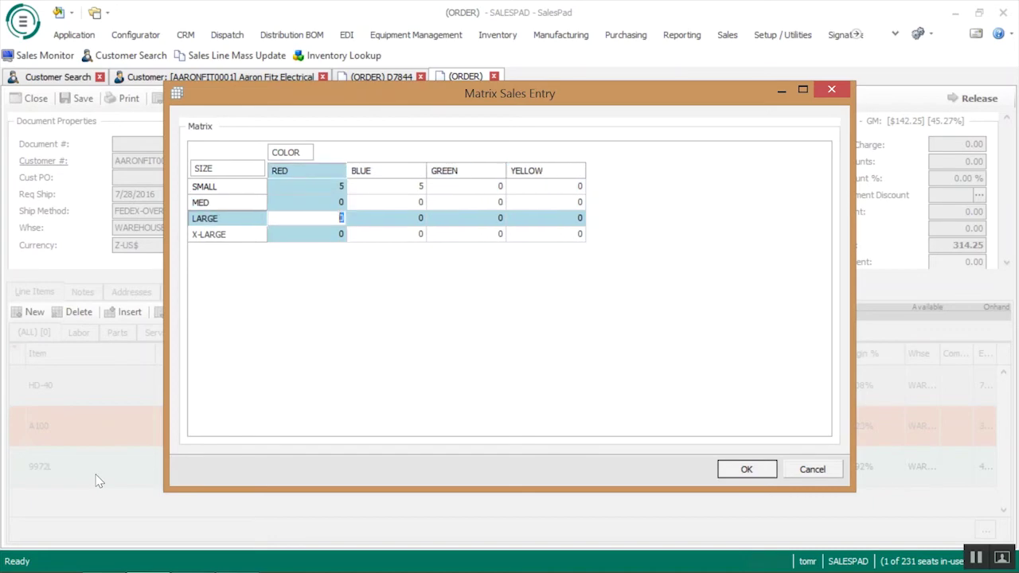
pyautogui.write('2')
pyautogui.press('Tab')
pyautogui.write('2')
pyautogui.press('Return')
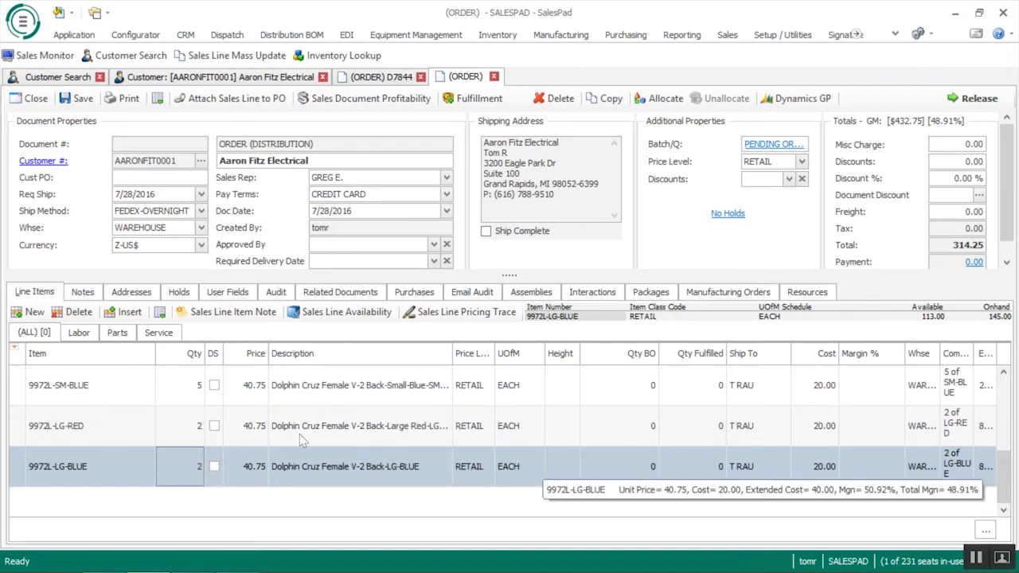
# - Start another order line and enter HAAS SINGLE DOOR as its item
pyautogui.click(32, 312)
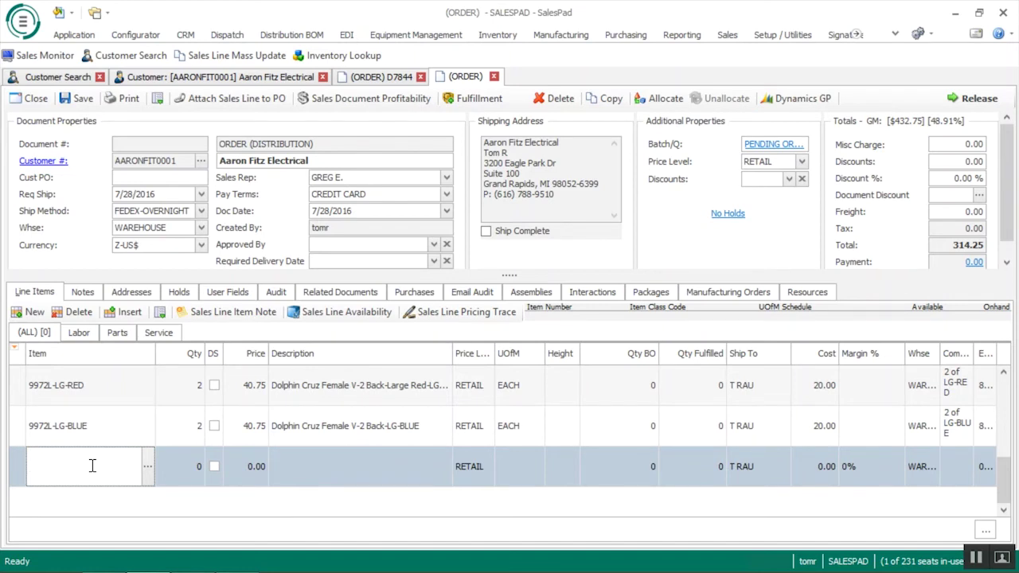
pyautogui.write('HAAS SINGLE DOOR')
pyautogui.press('Return')
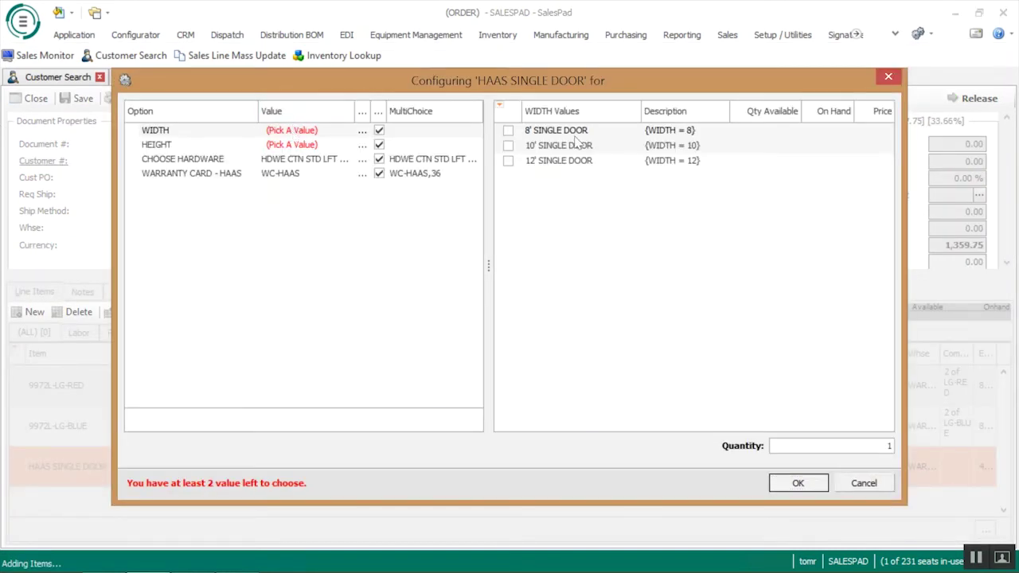
# - Configure the door as 10' SINGLE DOOR width, 8' HIGH DOOR height and panel style SECTION 224W 1002X21, and accept the configuration
pyautogui.click(508, 146)
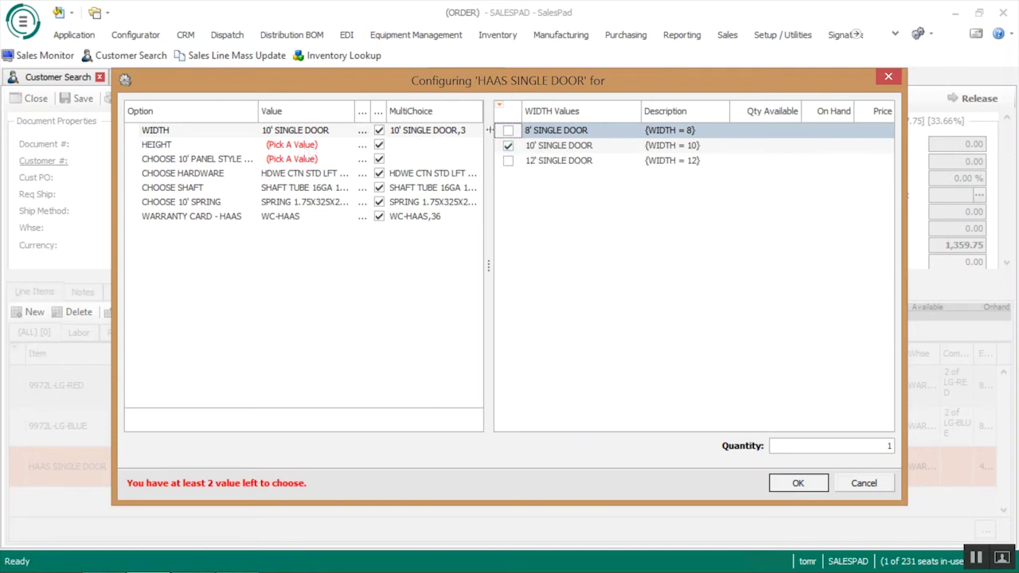
pyautogui.click(305, 152)
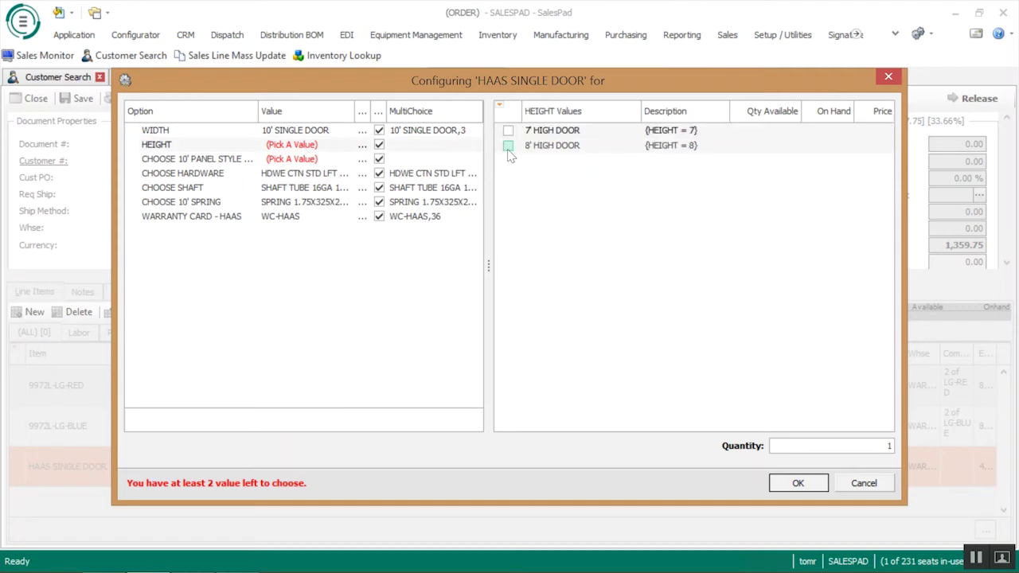
pyautogui.click(508, 147)
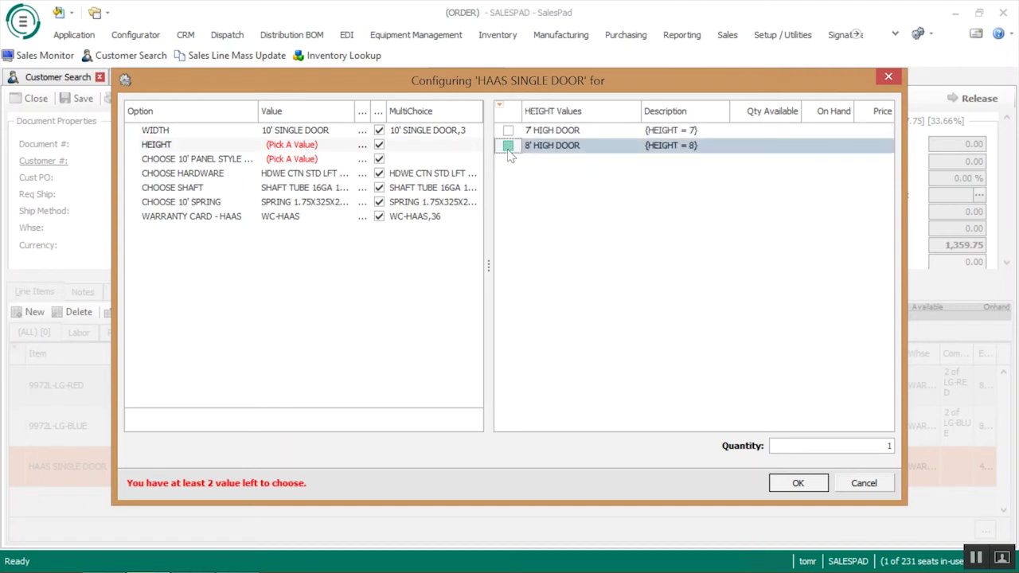
pyautogui.click(280, 162)
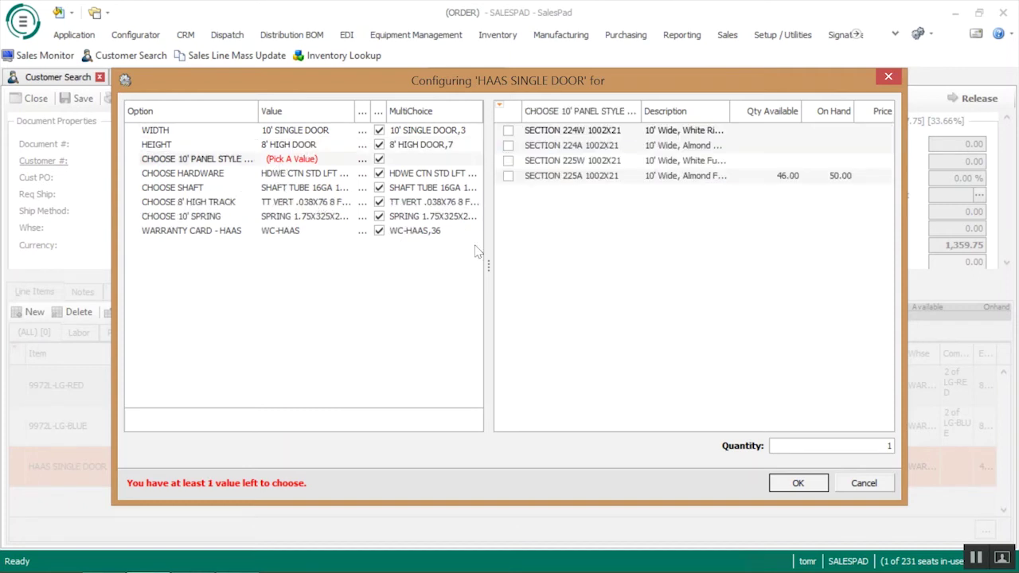
pyautogui.click(508, 130)
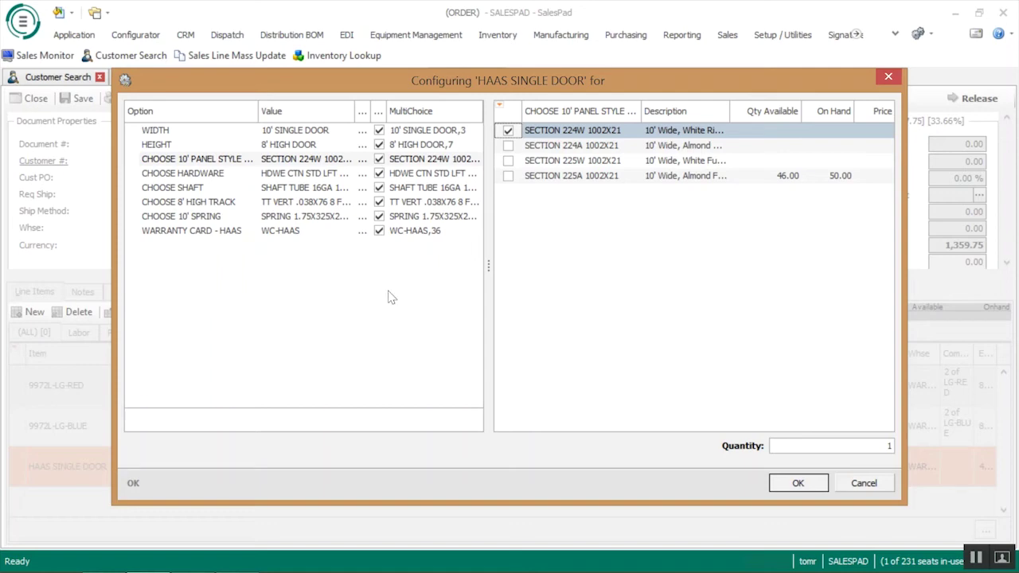
pyautogui.click(798, 483)
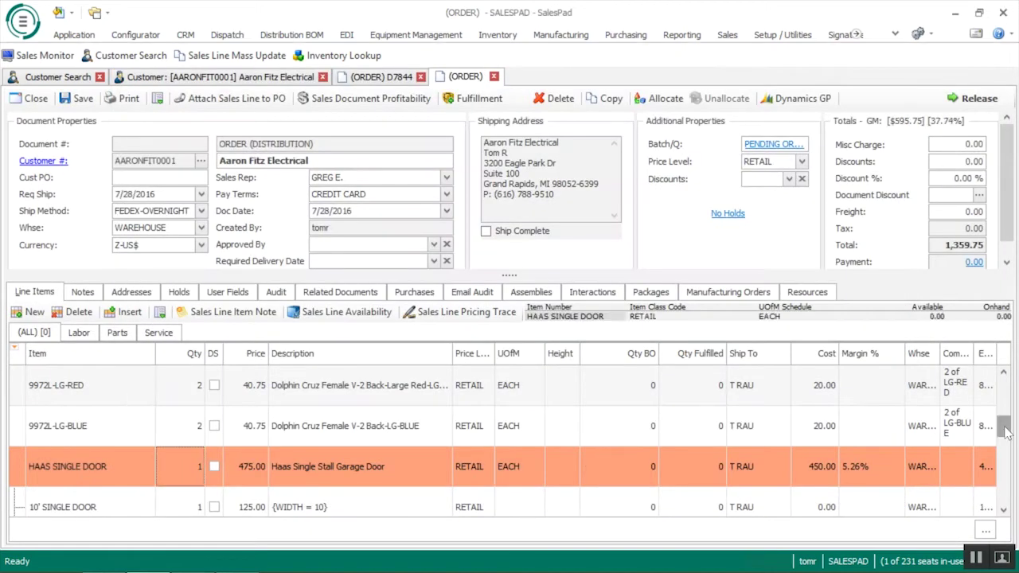
# - Review the door's component lines, and start another order line with item COMPUTER
pyautogui.moveTo(1003, 426); pyautogui.dragTo(1005, 486)
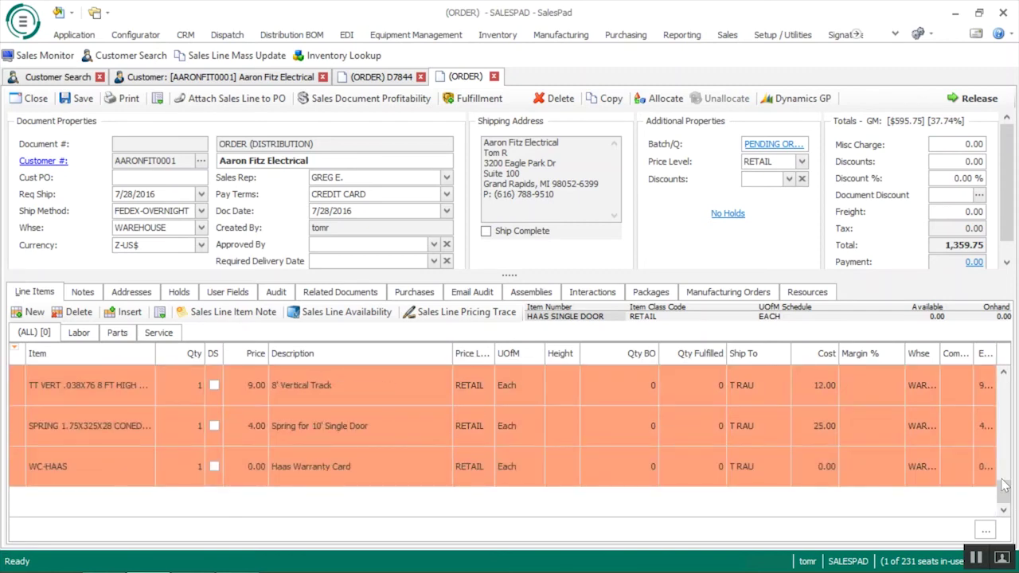
pyautogui.click(30, 313)
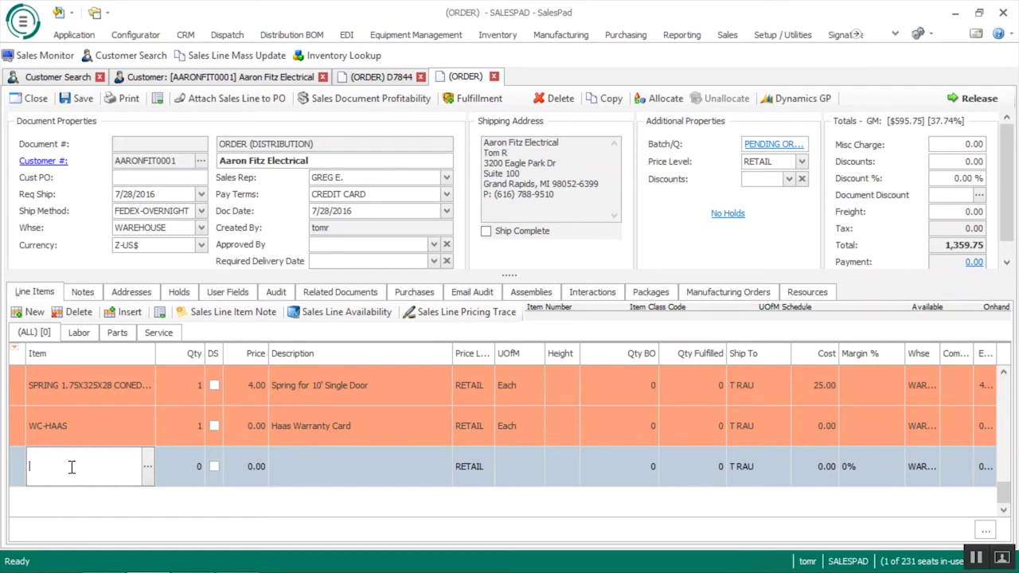
pyautogui.write('COMPUTER')
pyautogui.press('Return')
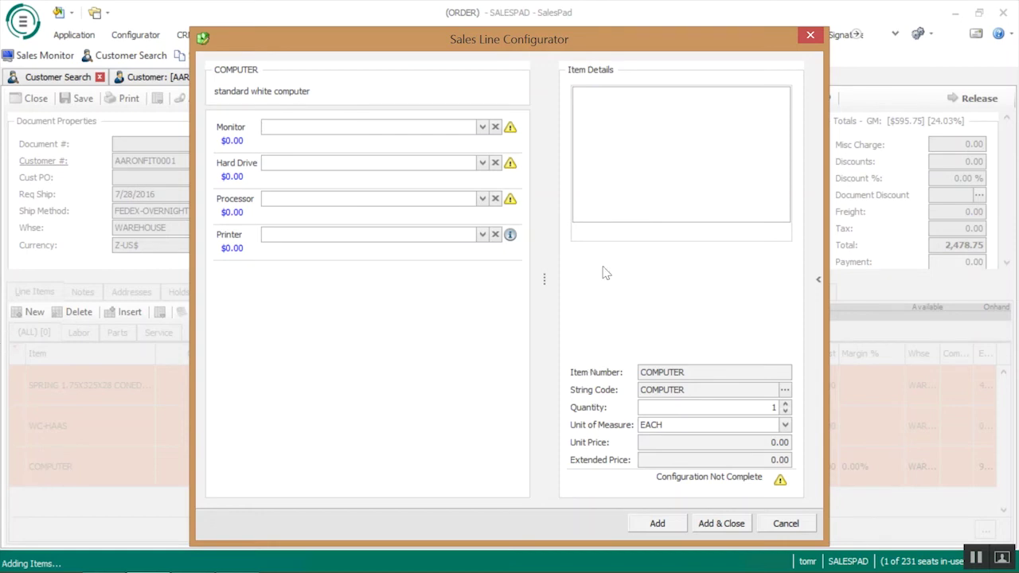
# - Configure the computer with the 17" monitor and the 40 GB hard drive
pyautogui.click(482, 126)
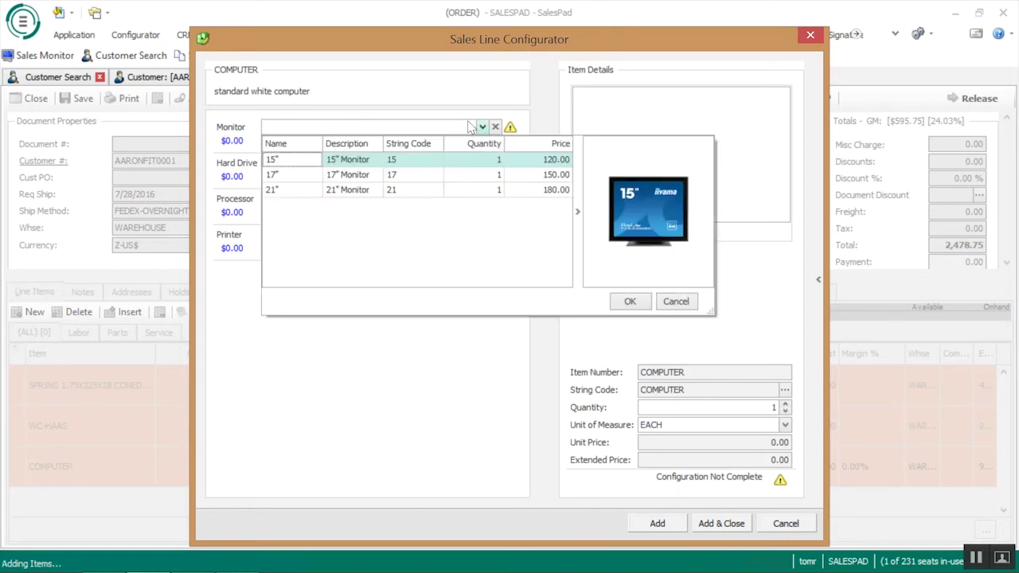
pyautogui.click(348, 177)
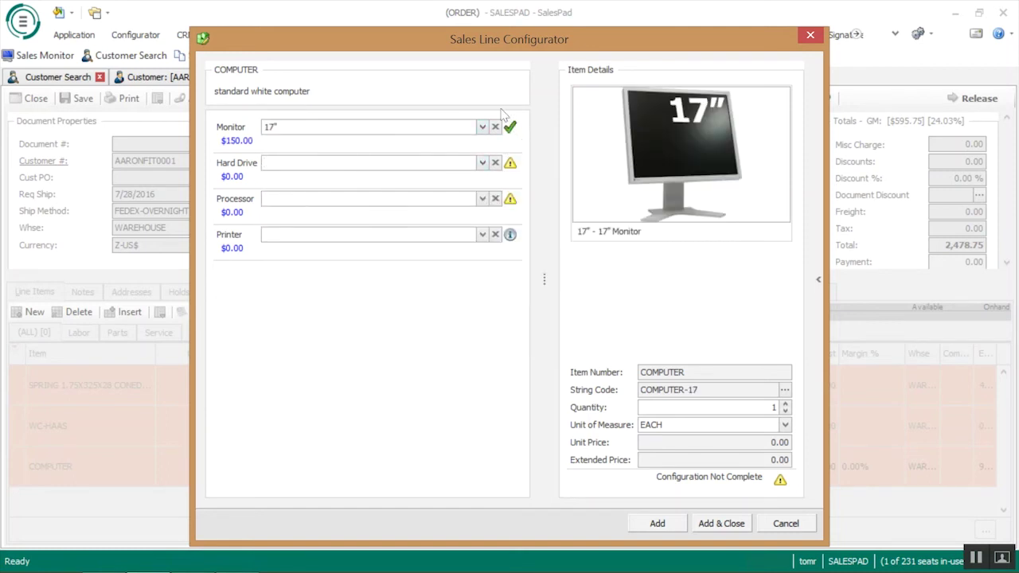
pyautogui.moveTo(514, 137)
pyautogui.click(482, 163)
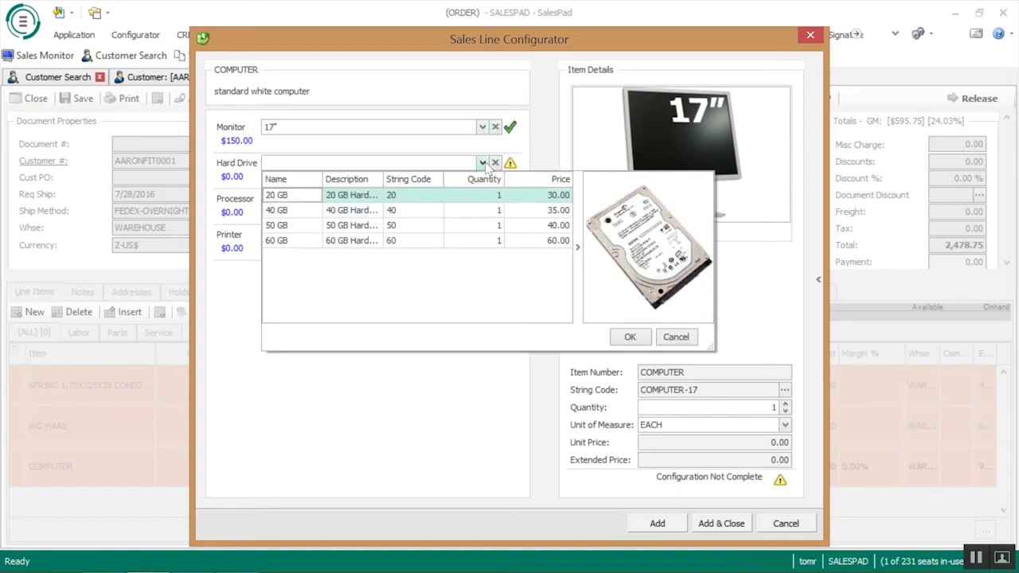
pyautogui.doubleClick(355, 212)
# - Compare the processors offered with the 40 GB and 20 GB hard drives, and return the hard drive to 40 GB
pyautogui.click(482, 199)
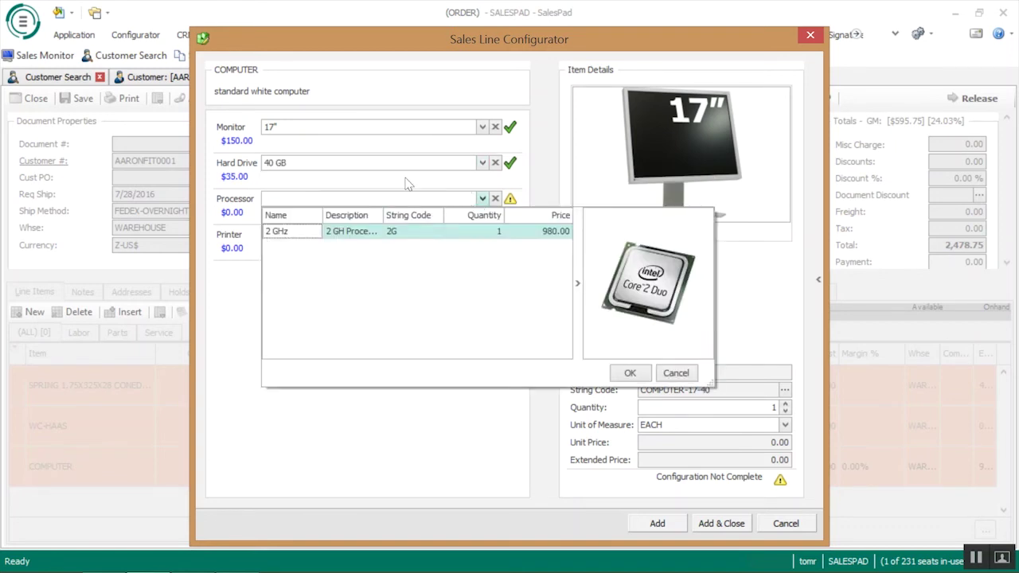
pyautogui.click(479, 163)
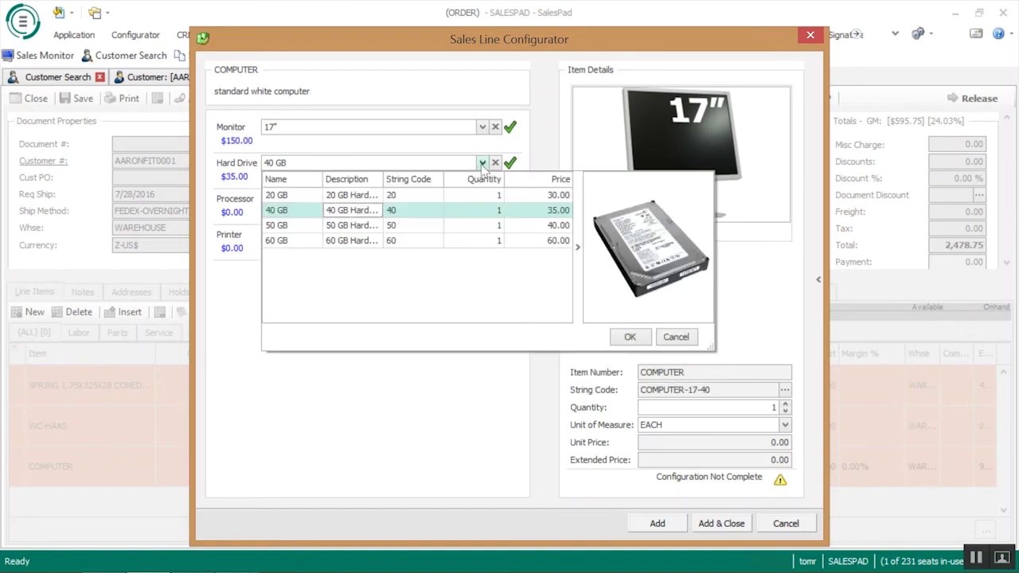
pyautogui.doubleClick(360, 196)
pyautogui.click(482, 199)
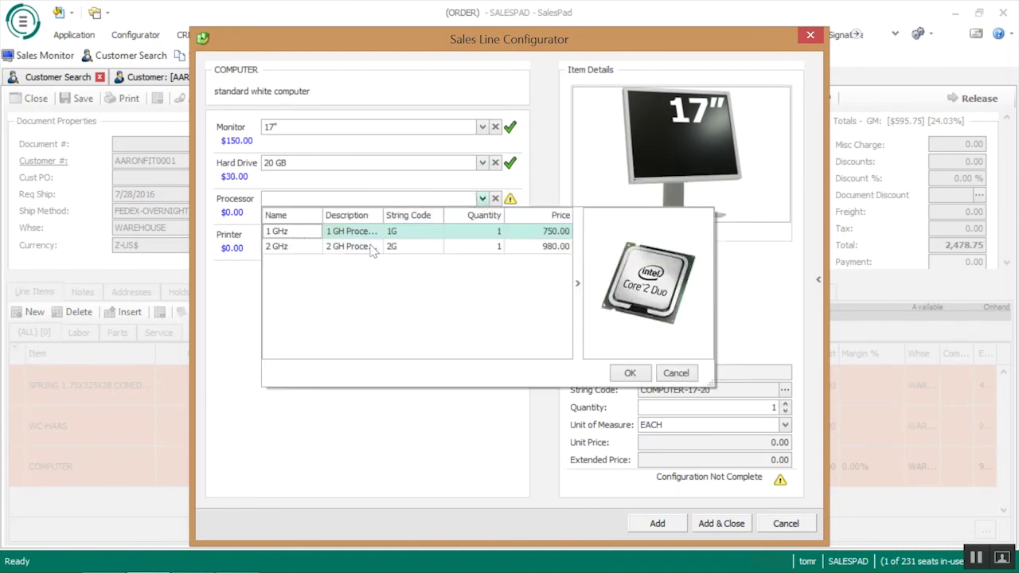
pyautogui.click(481, 162)
pyautogui.doubleClick(350, 210)
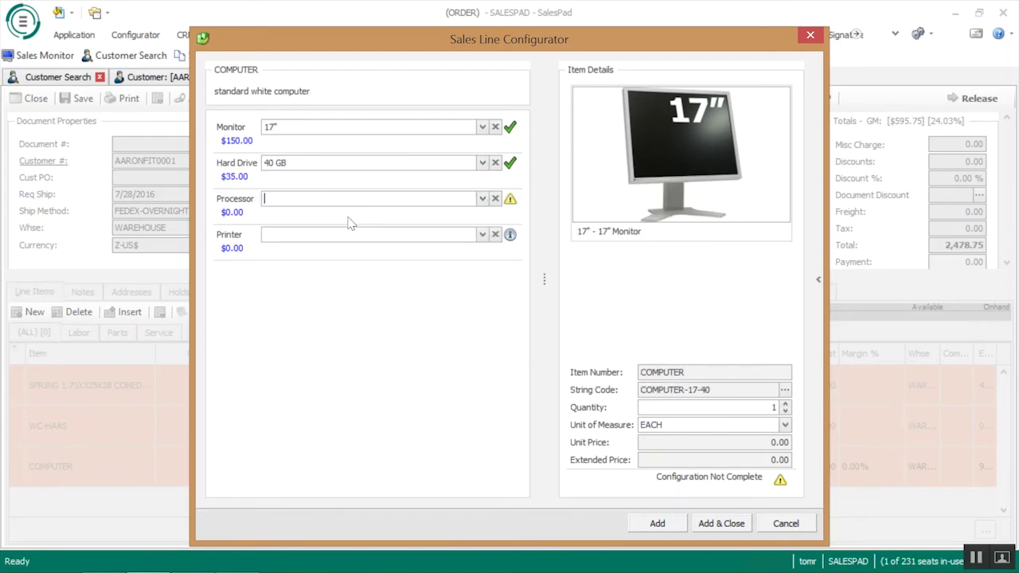
# - Choose the 2 GHz processor and the Laserjet printer, and add the configured computer to the order, closing the configurator
pyautogui.click(483, 198)
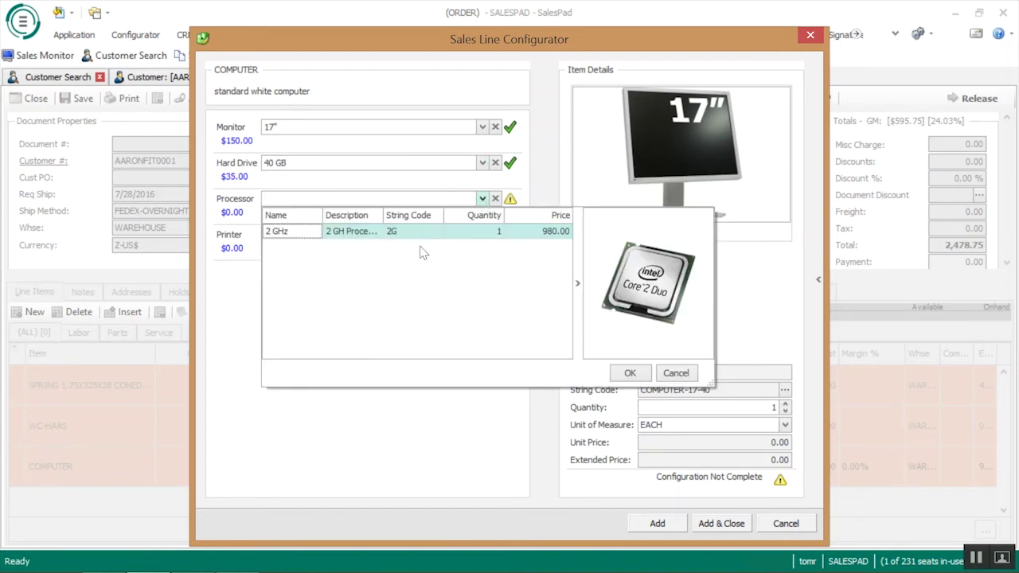
pyautogui.click(348, 234)
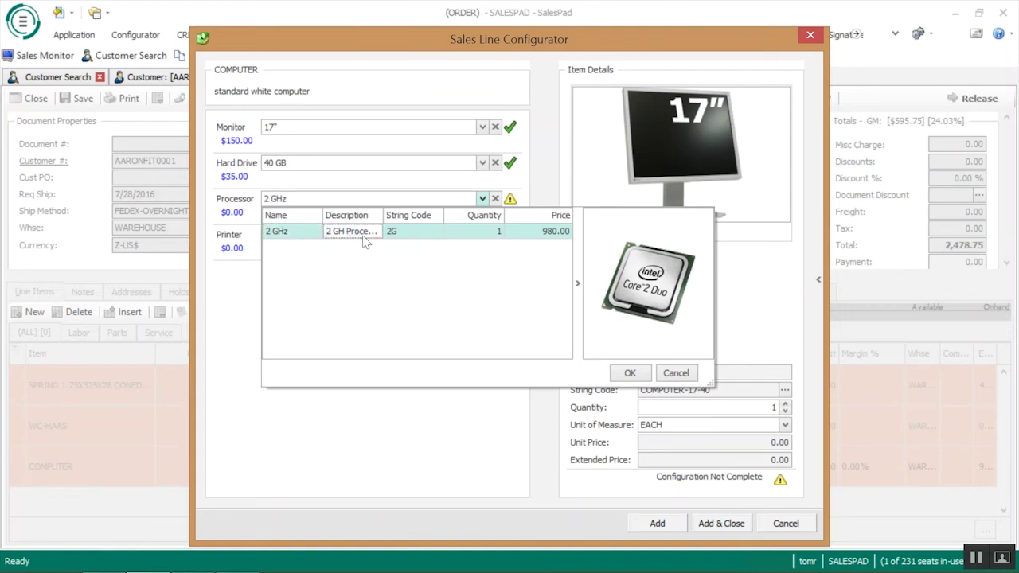
pyautogui.click(362, 235)
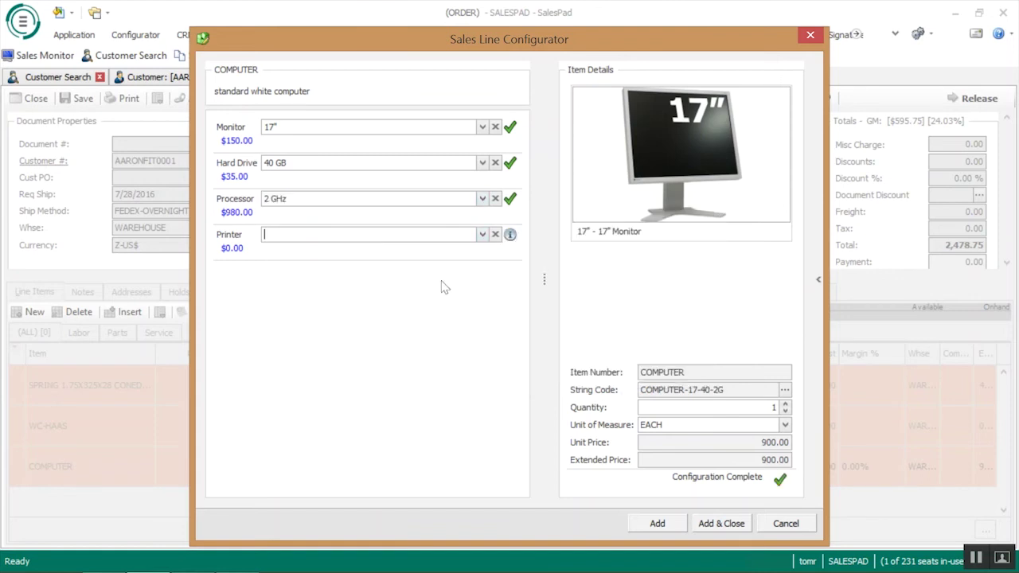
pyautogui.click(482, 234)
pyautogui.click(379, 283)
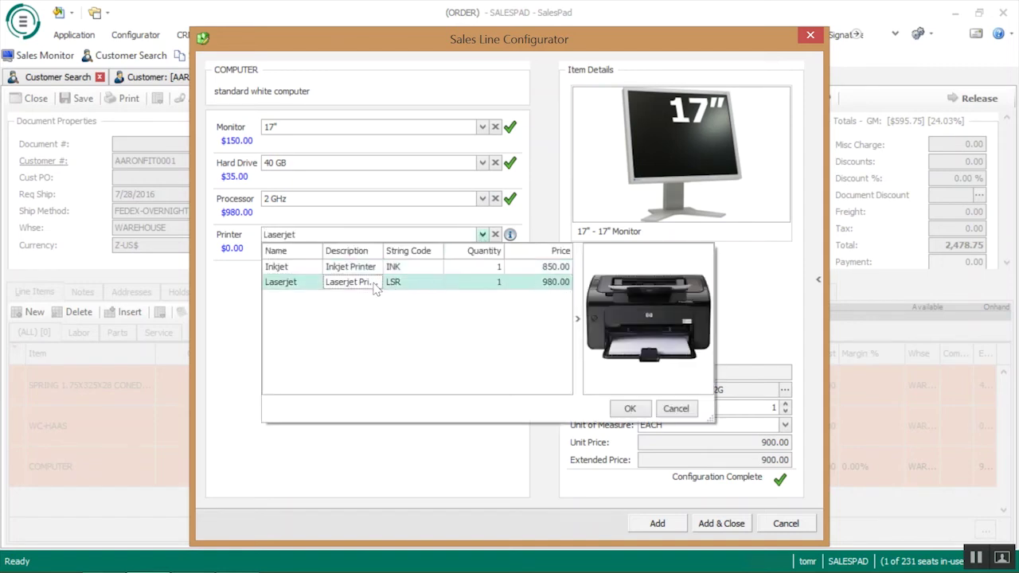
pyautogui.click(379, 285)
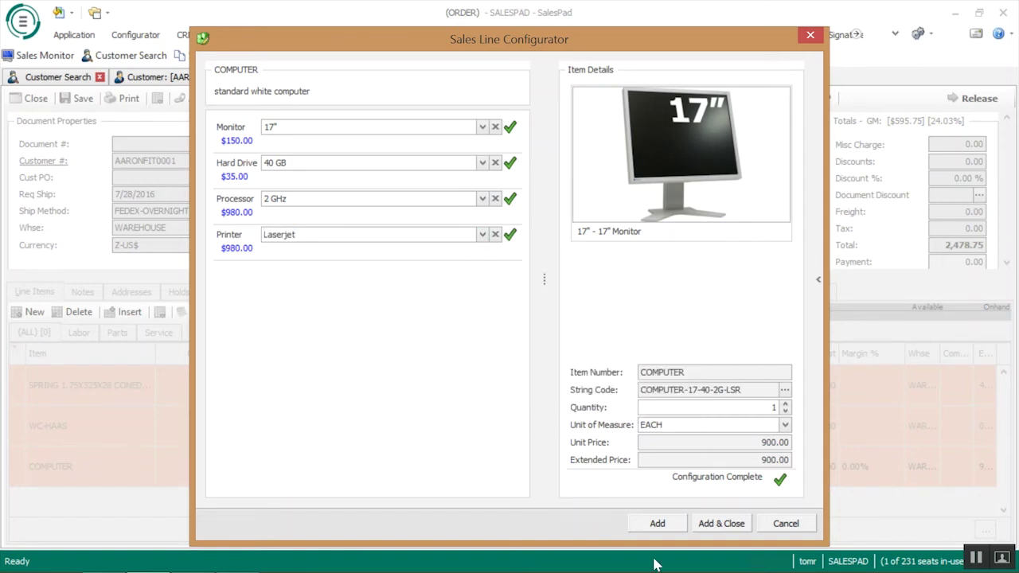
pyautogui.click(740, 522)
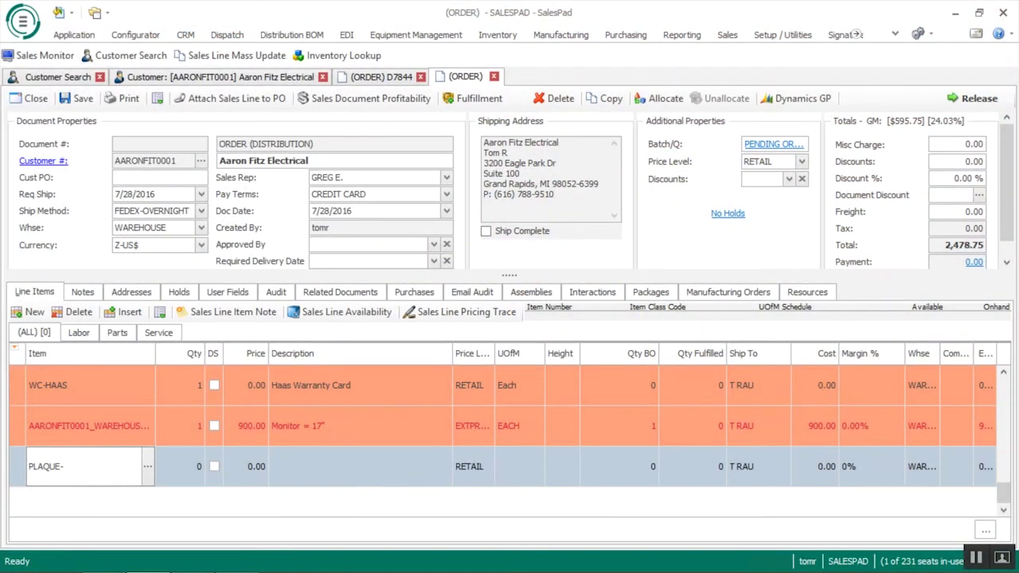
# - Enter item PLAQUE-D on a new line and set its plaque color to Red, finish to Glossy and trim to Silver
pyautogui.press('Tab')
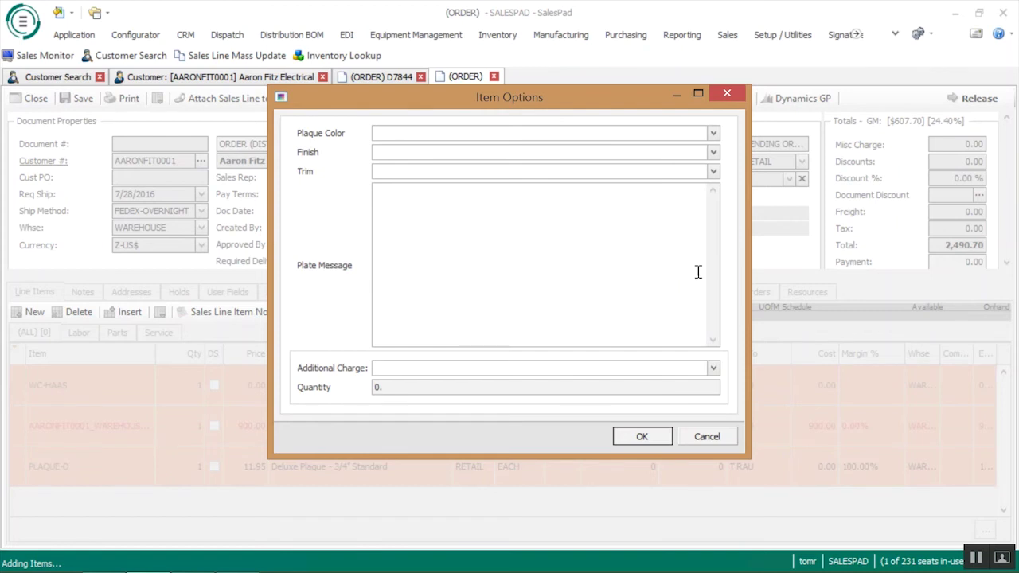
pyautogui.click(713, 133)
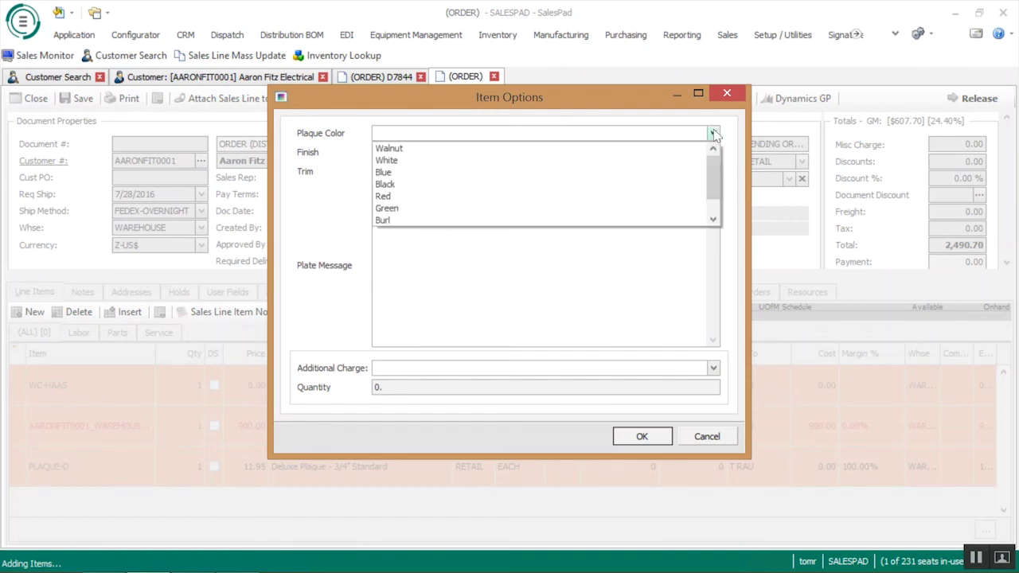
pyautogui.click(422, 196)
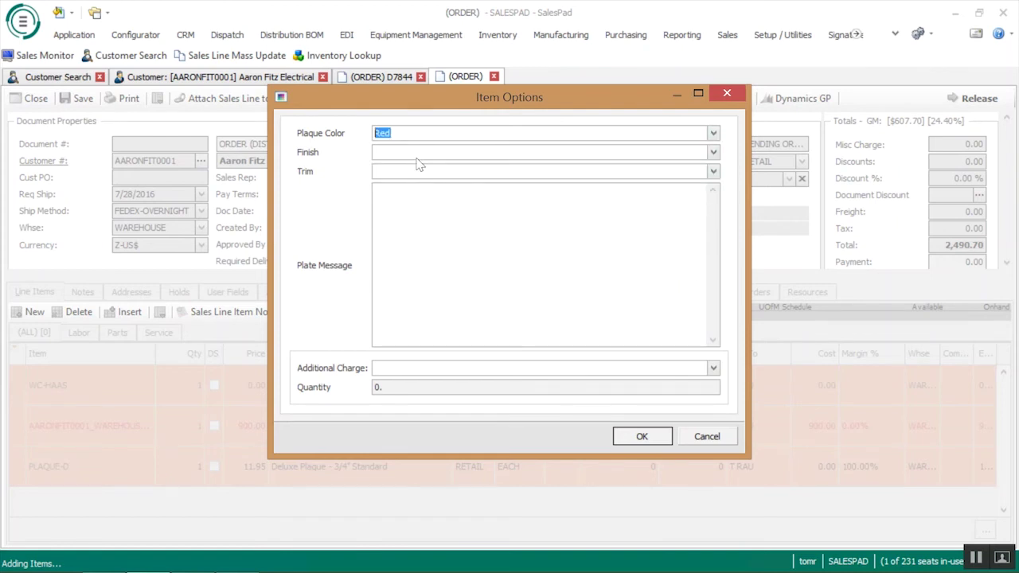
pyautogui.click(415, 155)
pyautogui.click(412, 168)
pyautogui.click(411, 172)
pyautogui.click(713, 172)
pyautogui.click(494, 198)
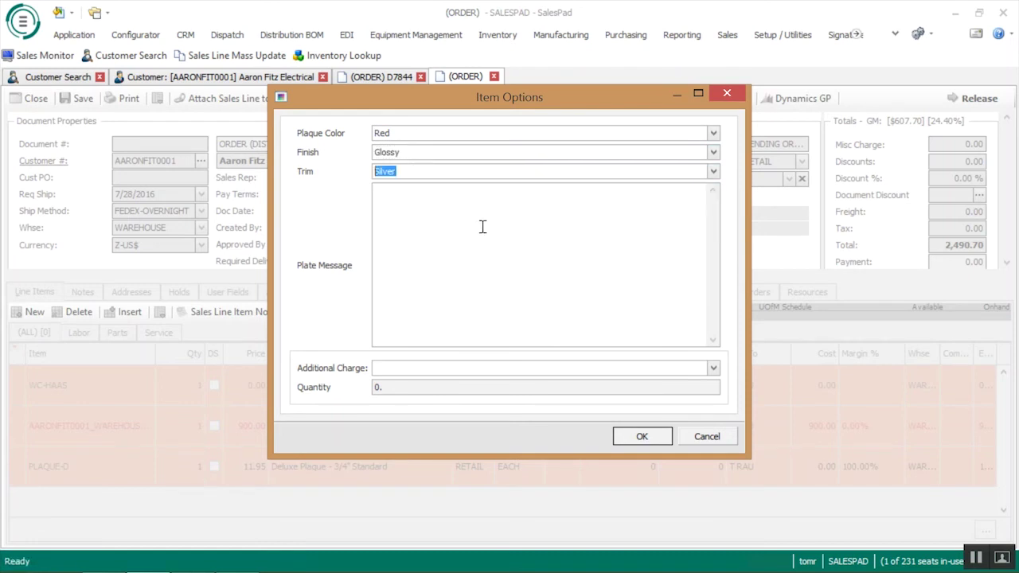
# - Set the plaque's plate message to "Congrats on a great year!", choose the SETUP additional charge, and accept the item options
pyautogui.click(470, 263)
pyautogui.write('Congrats on a great year!')
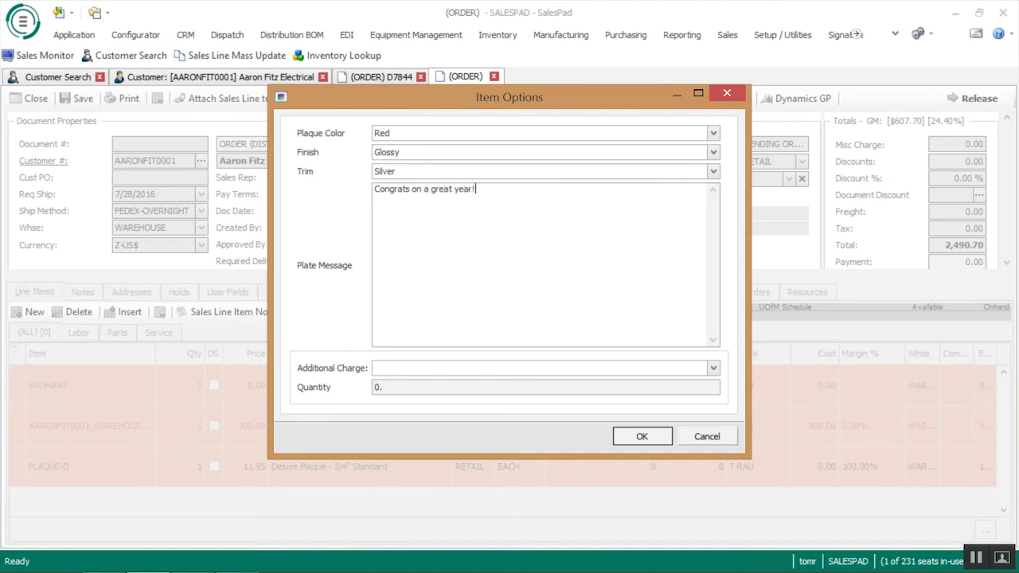
pyautogui.click(609, 368)
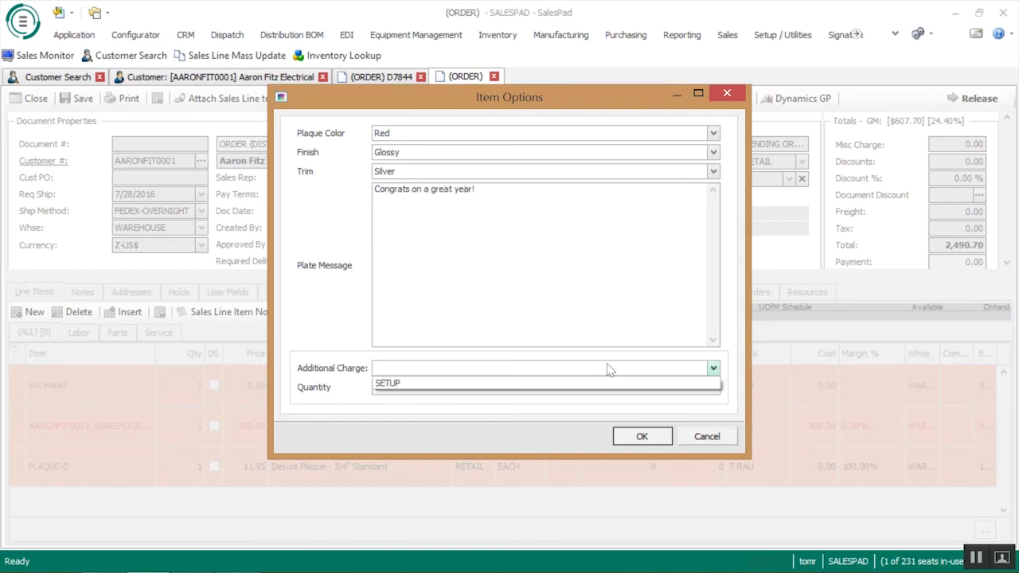
pyautogui.click(551, 387)
pyautogui.click(636, 436)
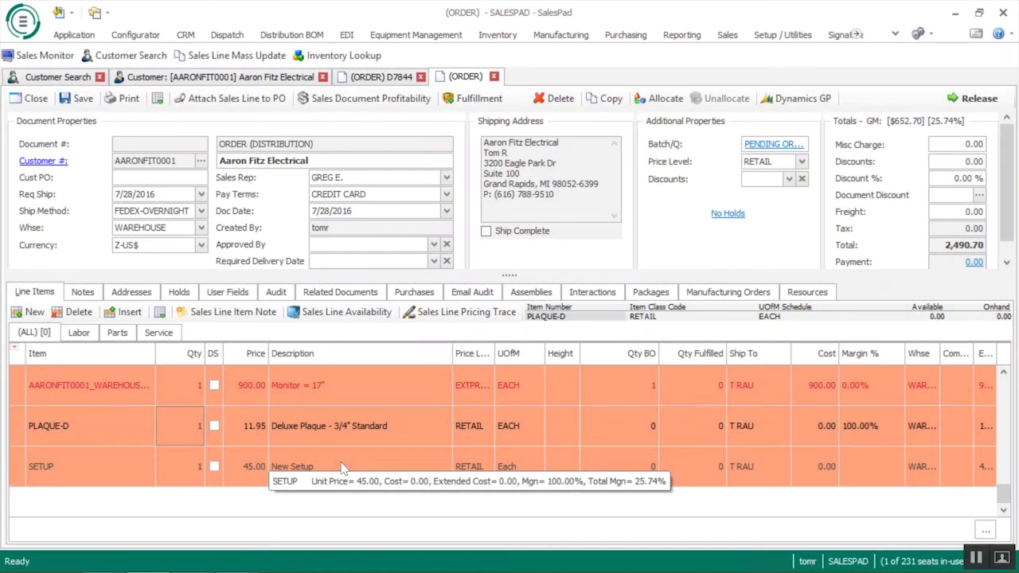
# - Add item HDBK-01 on a new line, review its hard drive kit components, and accept them
pyautogui.click(34, 312)
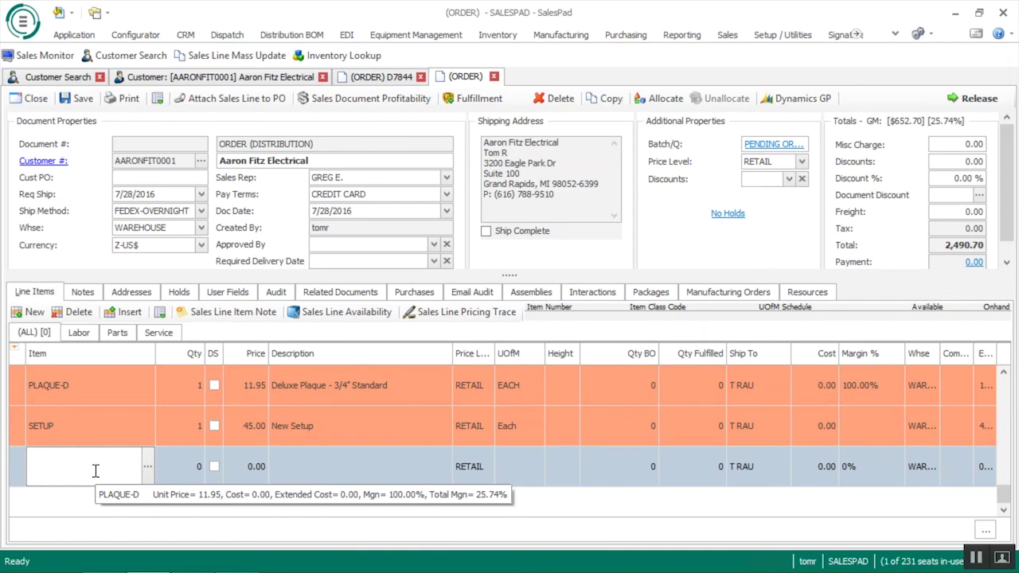
pyautogui.write('HDBK-01')
pyautogui.press('Return')
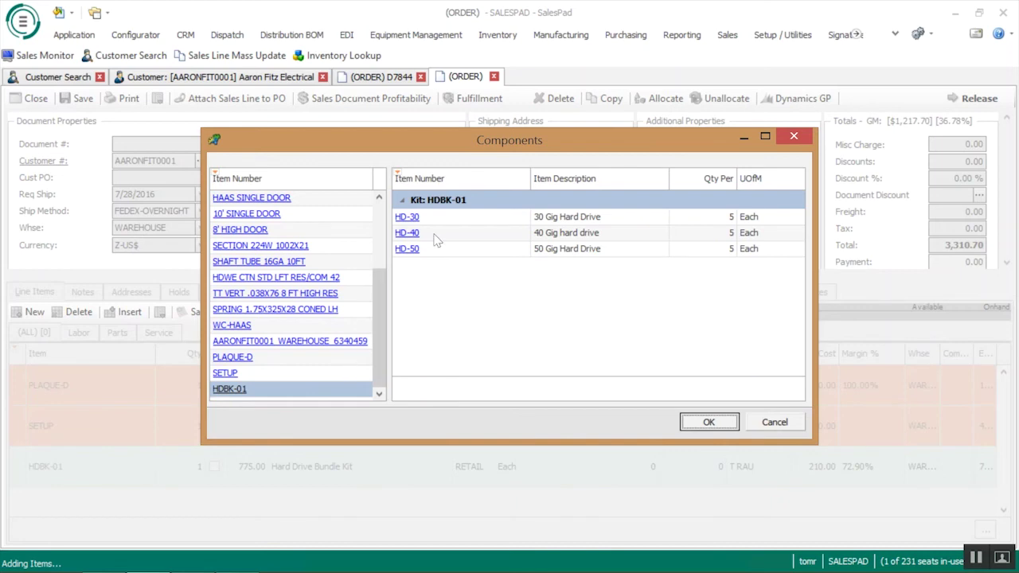
pyautogui.click(472, 222)
pyautogui.click(474, 249)
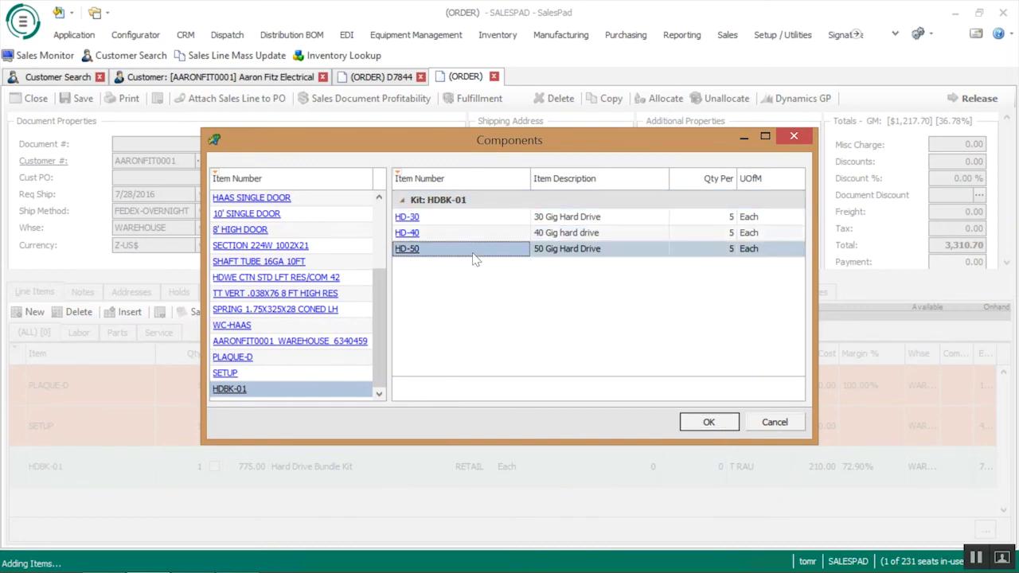
pyautogui.click(704, 427)
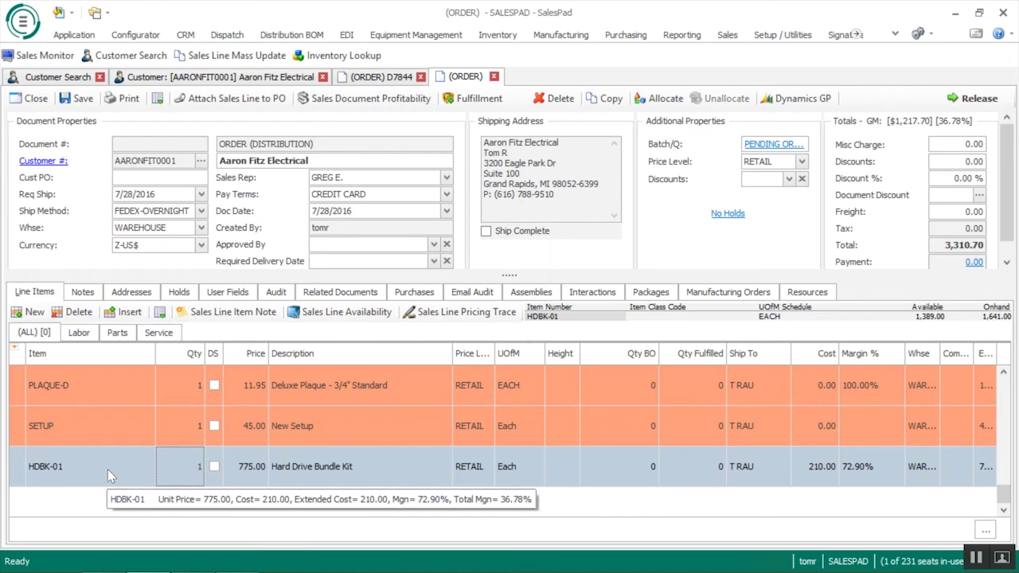
# - Add item HDBK-02 on a new line and review the component lines added beneath the kit
pyautogui.click(32, 311)
pyautogui.write('HDBK-02')
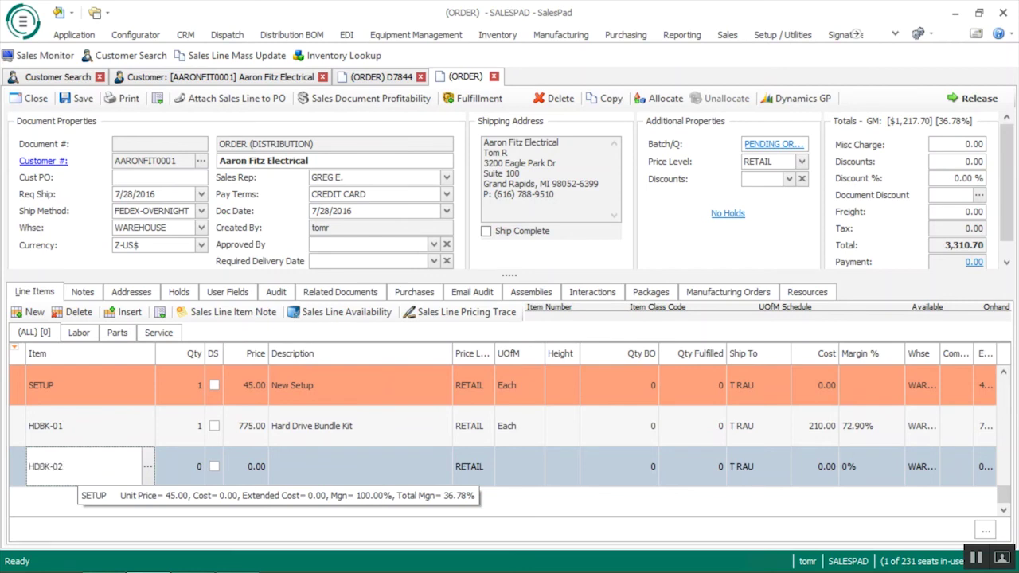
pyautogui.press('Tab')
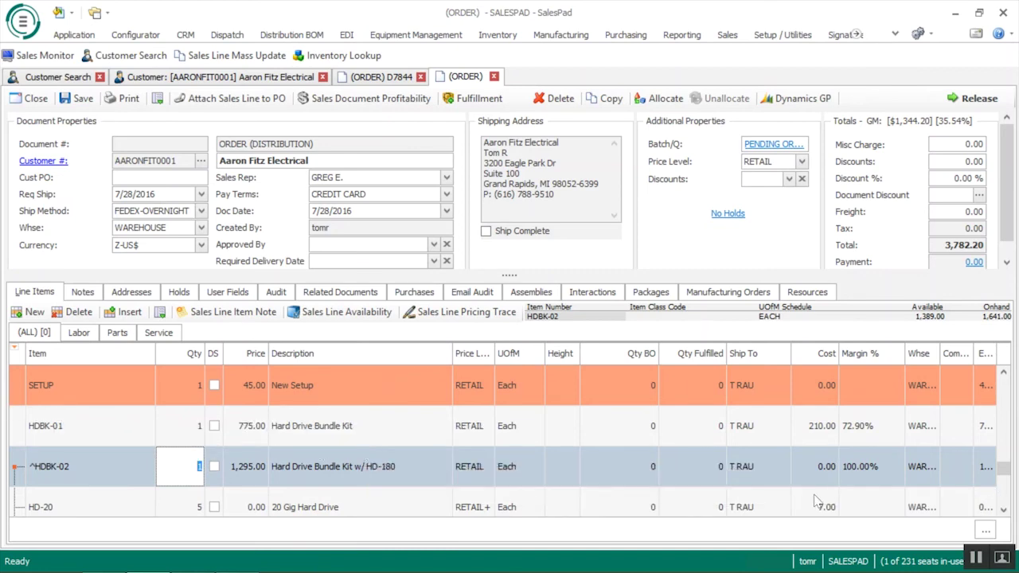
pyautogui.click(1002, 510)
pyautogui.click(1003, 510)
pyautogui.click(1003, 510)
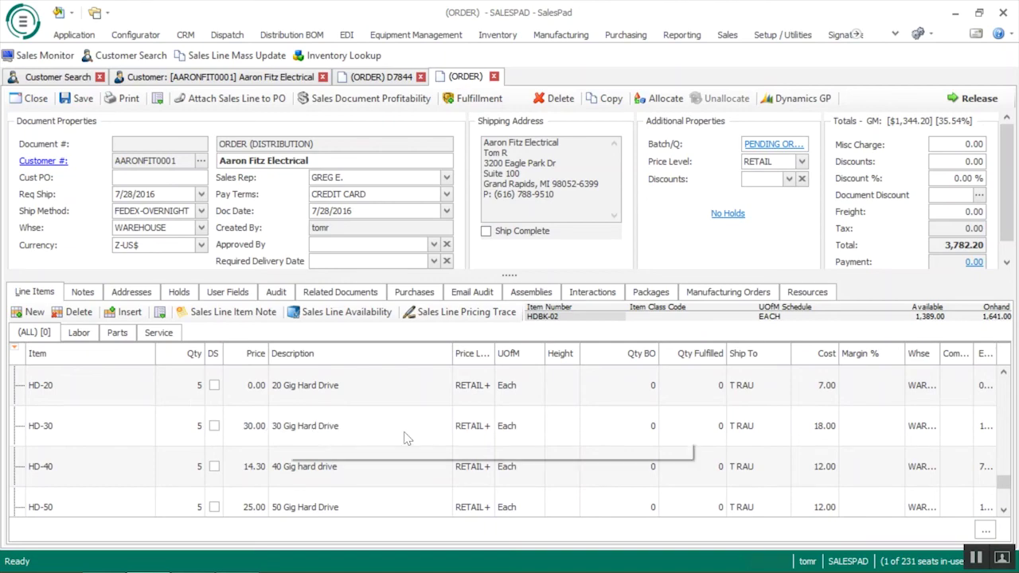
pyautogui.click(1002, 510)
pyautogui.click(1003, 511)
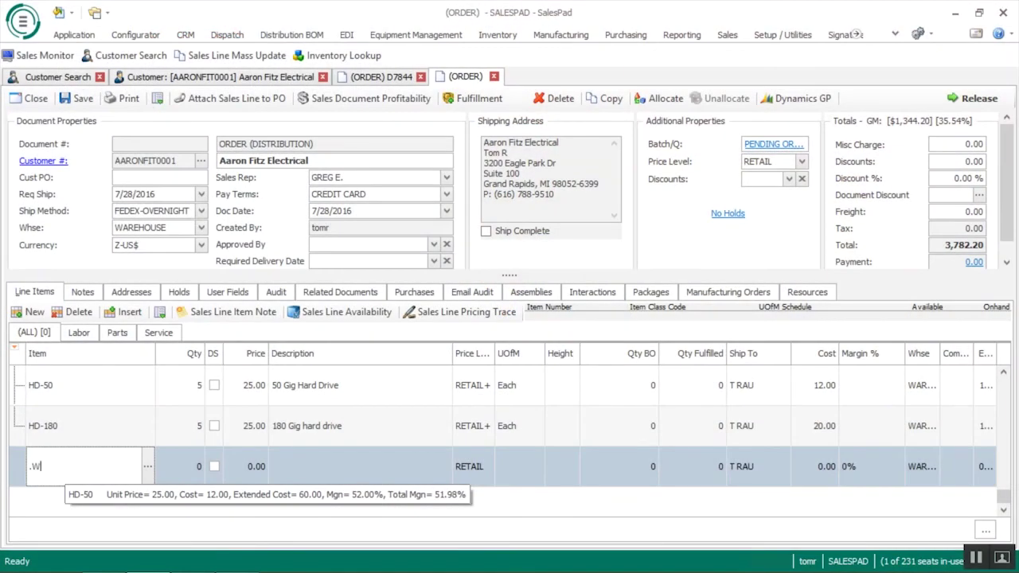
# - Enter the non-inventory item .WEBINAR ITEM on a new line and set its price to 50.00
pyautogui.write('INAR ITEM')
pyautogui.press('Tab')
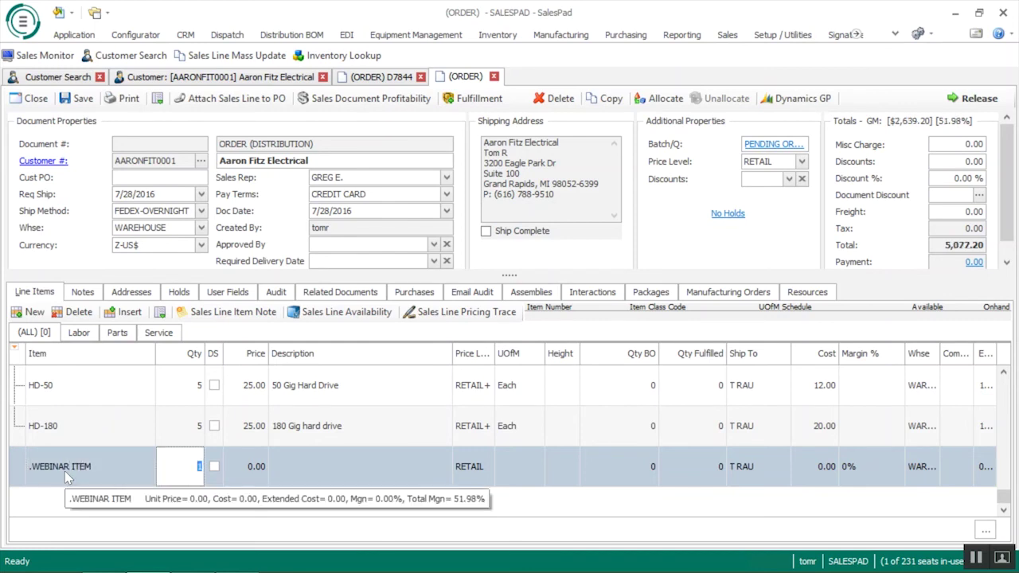
pyautogui.press('Tab')
pyautogui.press('Tab')
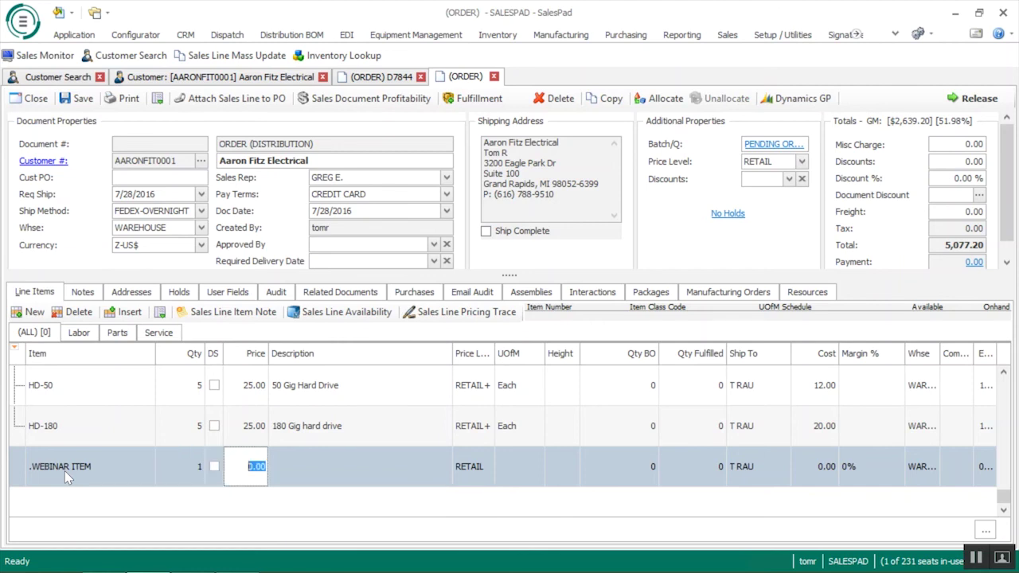
pyautogui.write('50.00')
pyautogui.press('Tab')
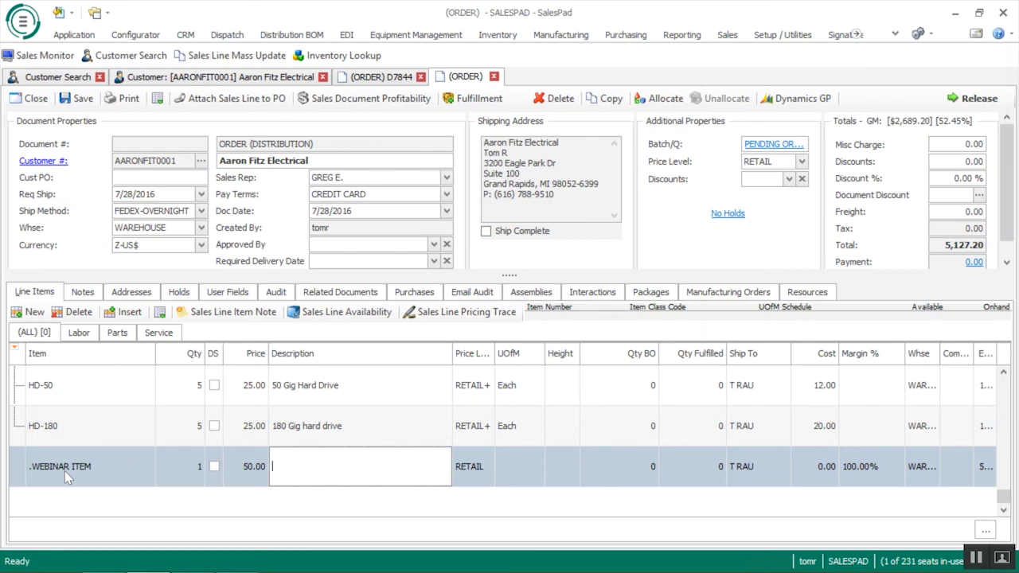
# - Set the .WEBINAR ITEM line's description to Webinar Item and its unit of measure to Each, accepting the possible reprice
pyautogui.write('Webinar Item')
pyautogui.press('Tab')
pyautogui.write('Each')
pyautogui.press('Tab')
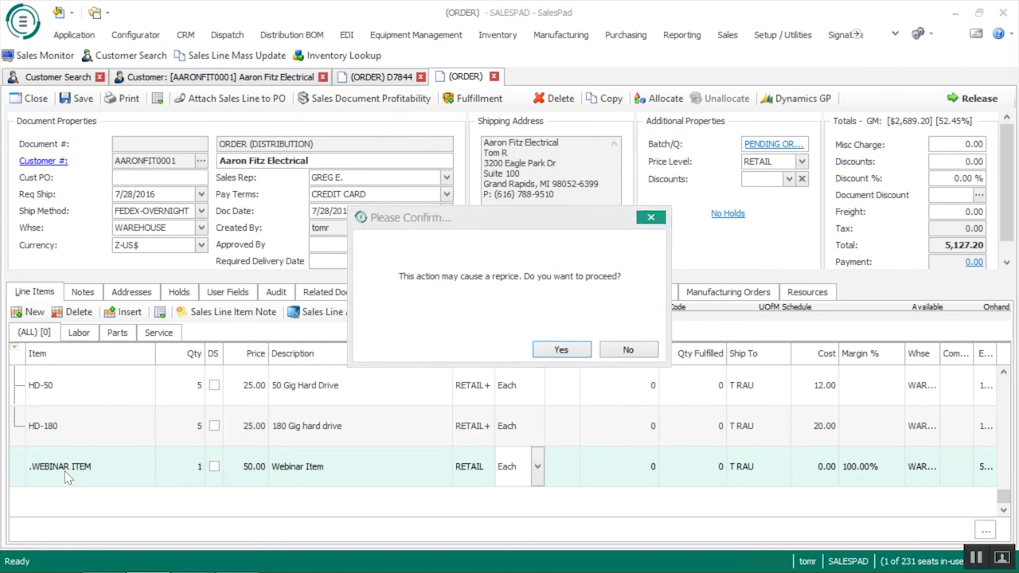
pyautogui.press('Return')
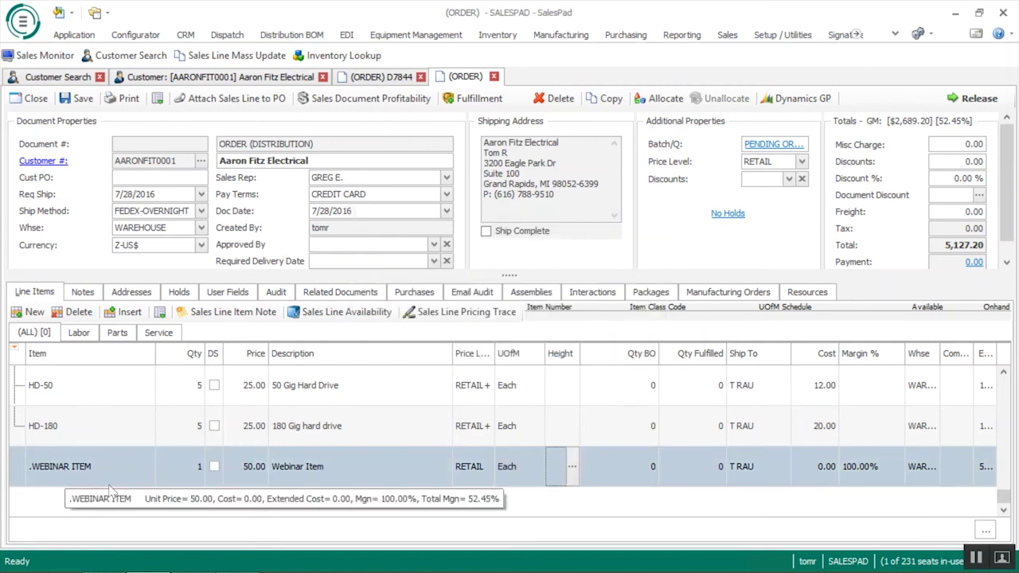
pyautogui.press('Tab')
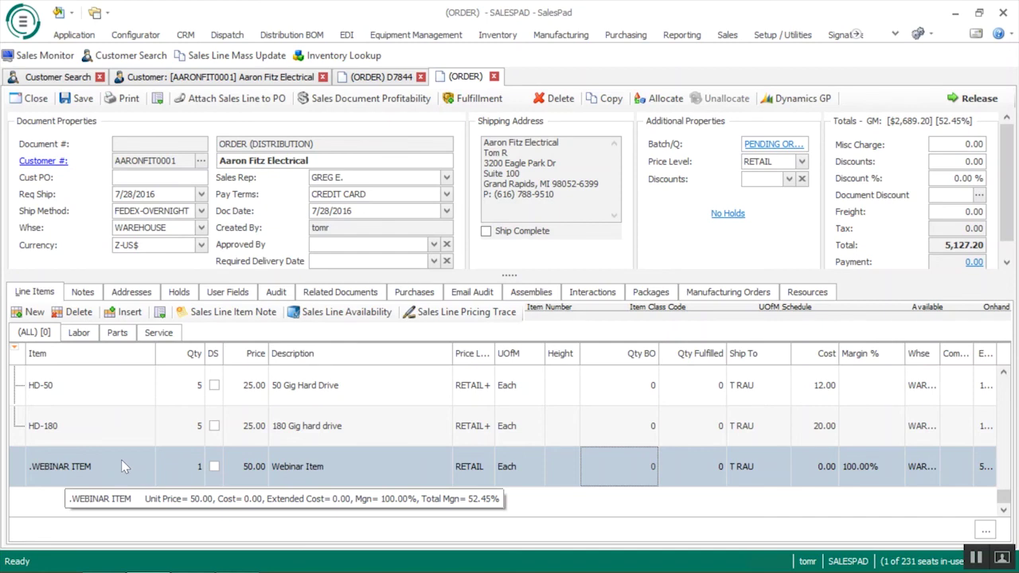
# - Open the item conversion form for the .WEBINAR ITEM line and close it without saving
pyautogui.rightClick(120, 474)
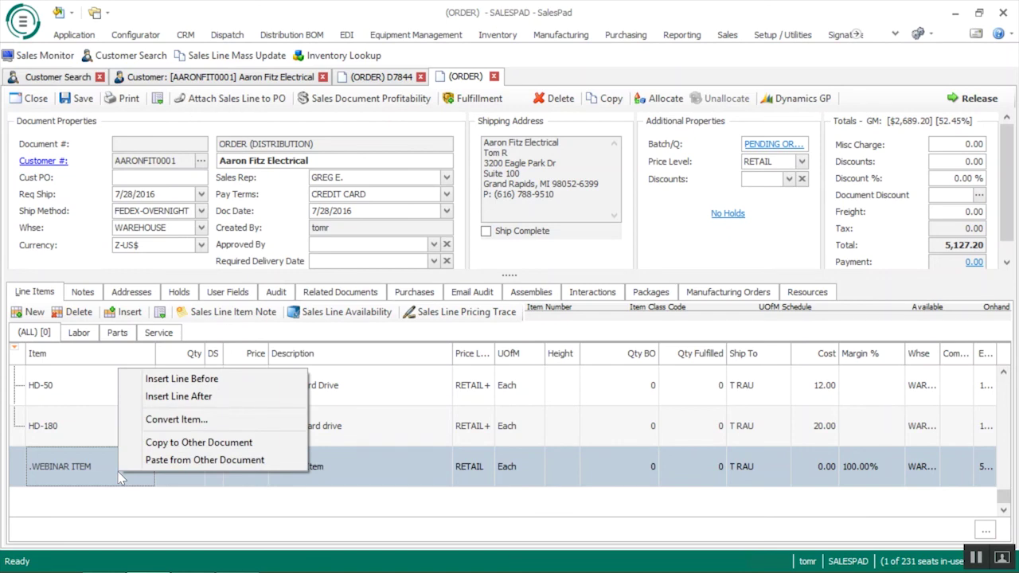
pyautogui.click(176, 419)
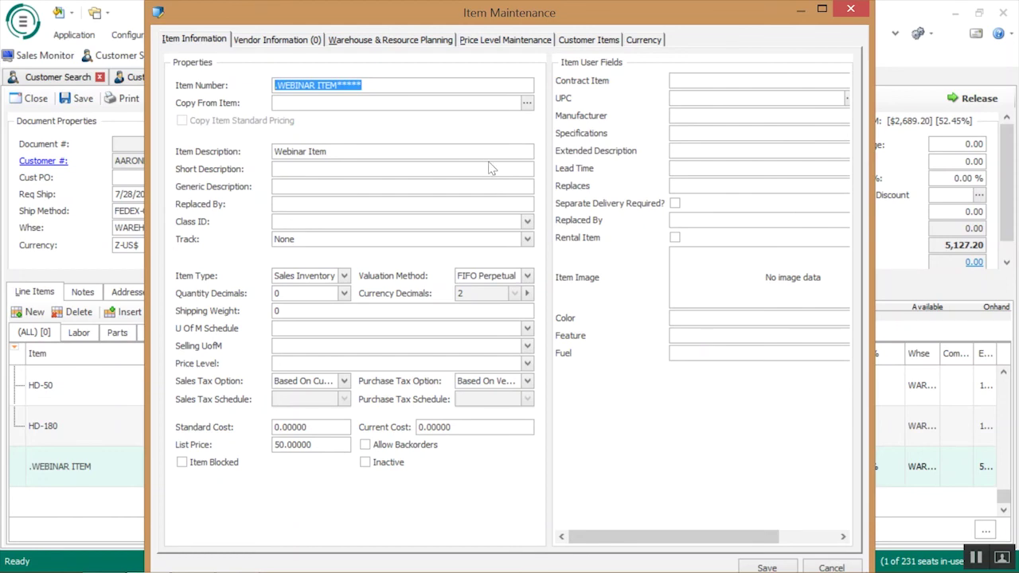
pyautogui.click(858, 14)
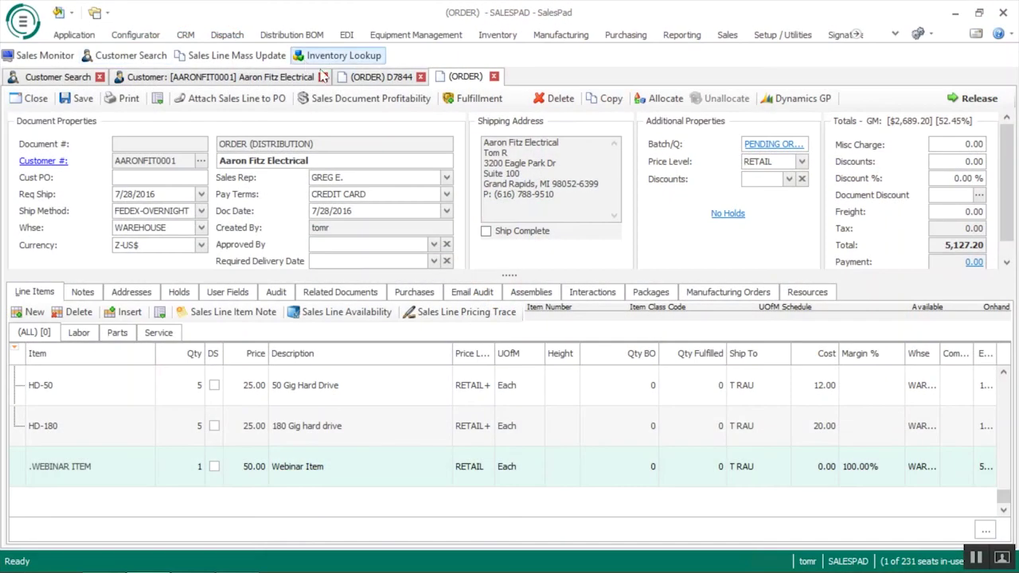
# - Switch to the other open order and check the purchase order details of its A100 Audio System line
pyautogui.click(366, 78)
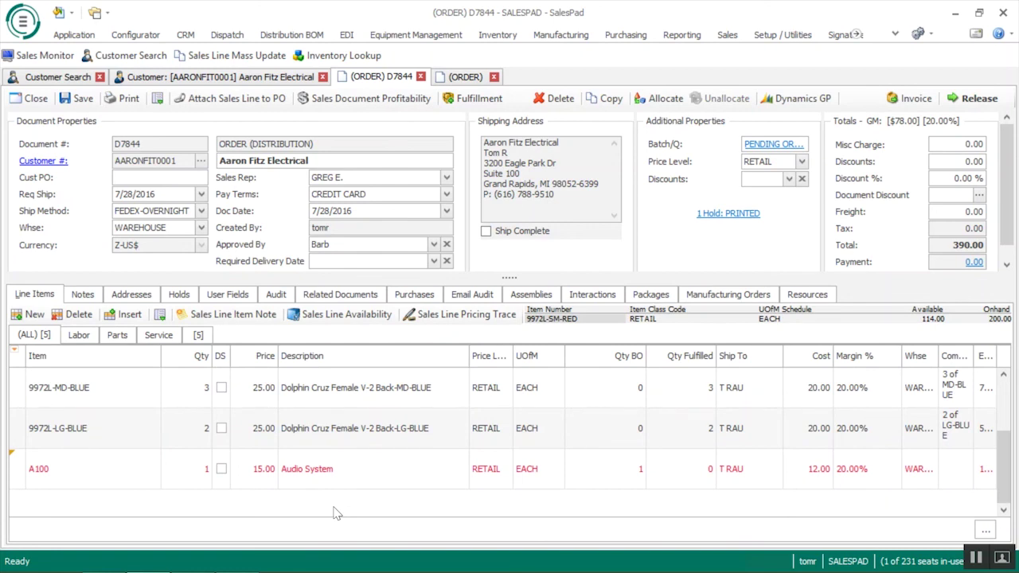
pyautogui.moveTo(44, 468)
pyautogui.click(132, 485)
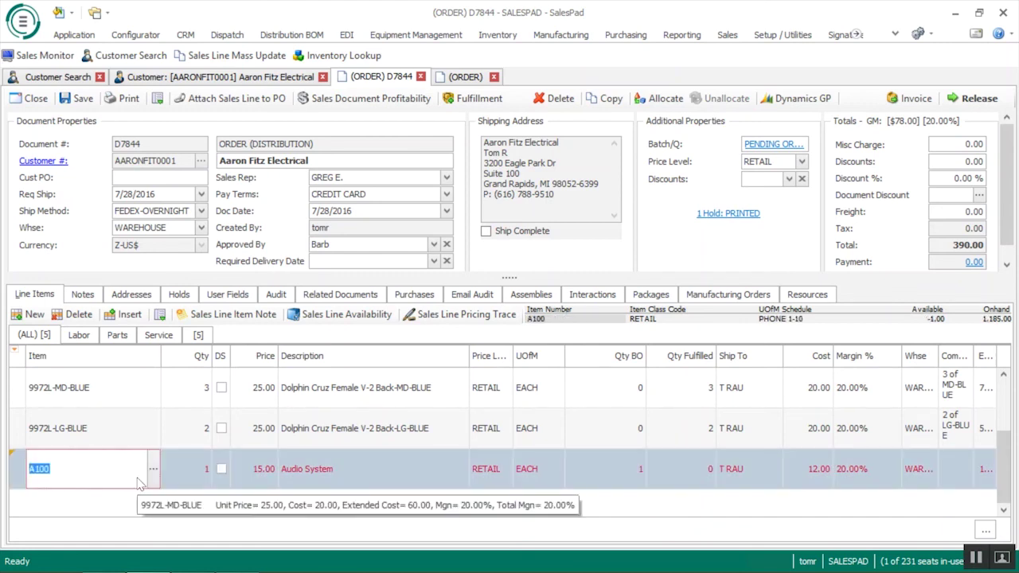
pyautogui.moveTo(600, 488)
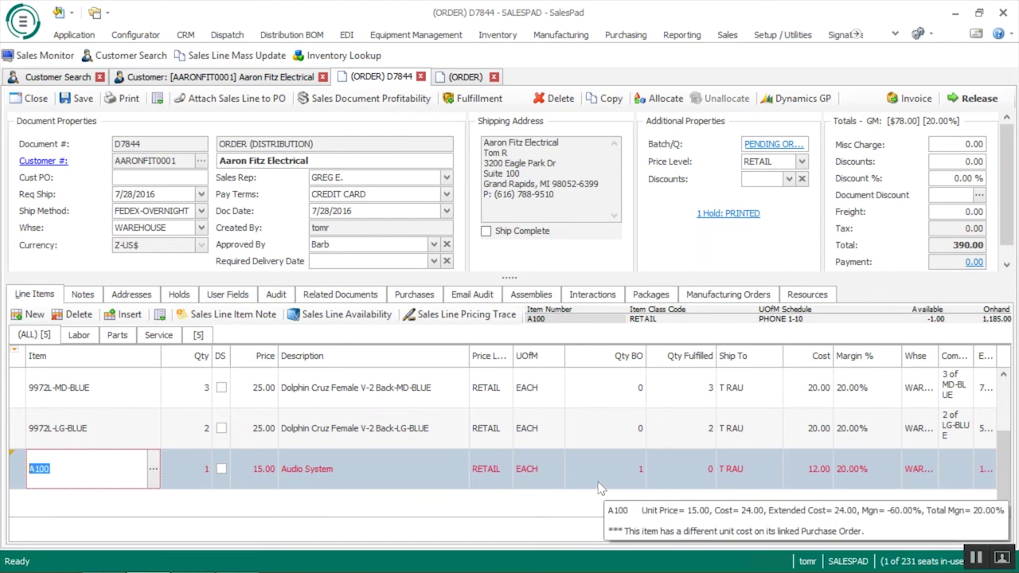
# - Add a second A100 Audio System line to the order, keeping the default quantity, price and price level
pyautogui.click(30, 314)
pyautogui.click(83, 473)
pyautogui.write('A100')
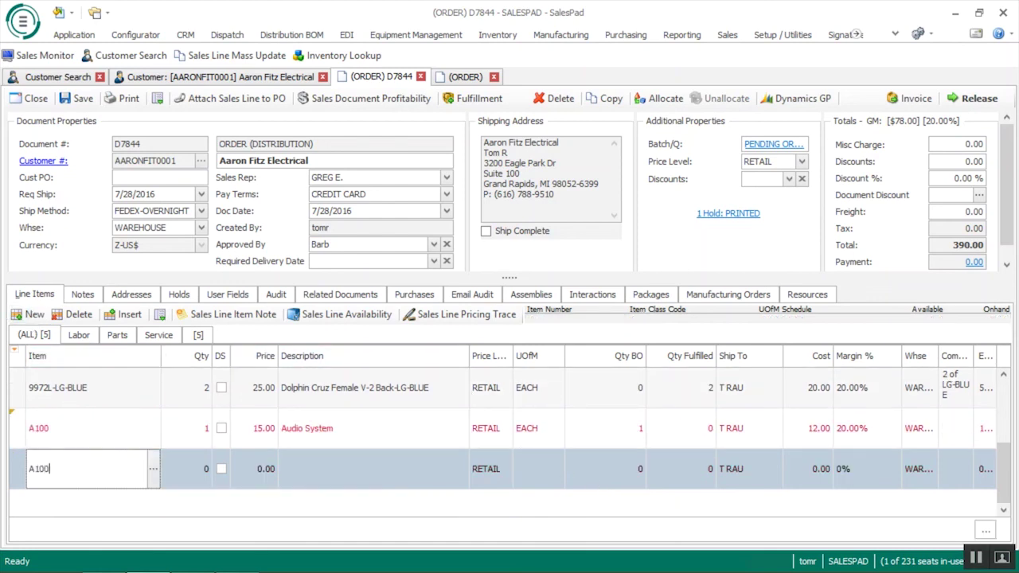
pyautogui.press('Tab')
pyautogui.press('Tab')
pyautogui.press('Tab')
pyautogui.press('Tab')
pyautogui.press('Tab')
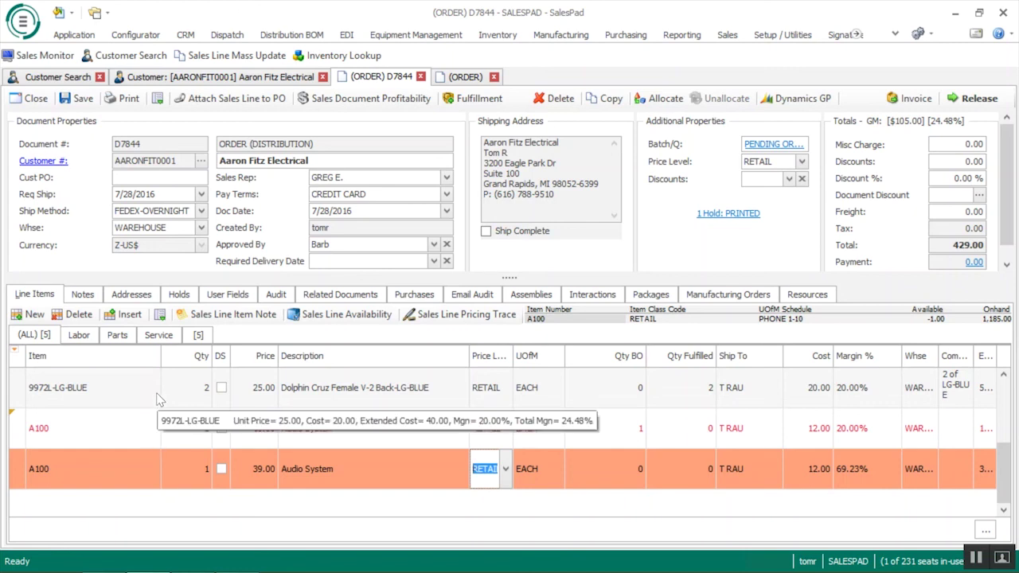
# - Save the order, attach the new A100 line to the 9/19/2013 purchase order with 100 available, and review the linked purchases
pyautogui.click(261, 106)
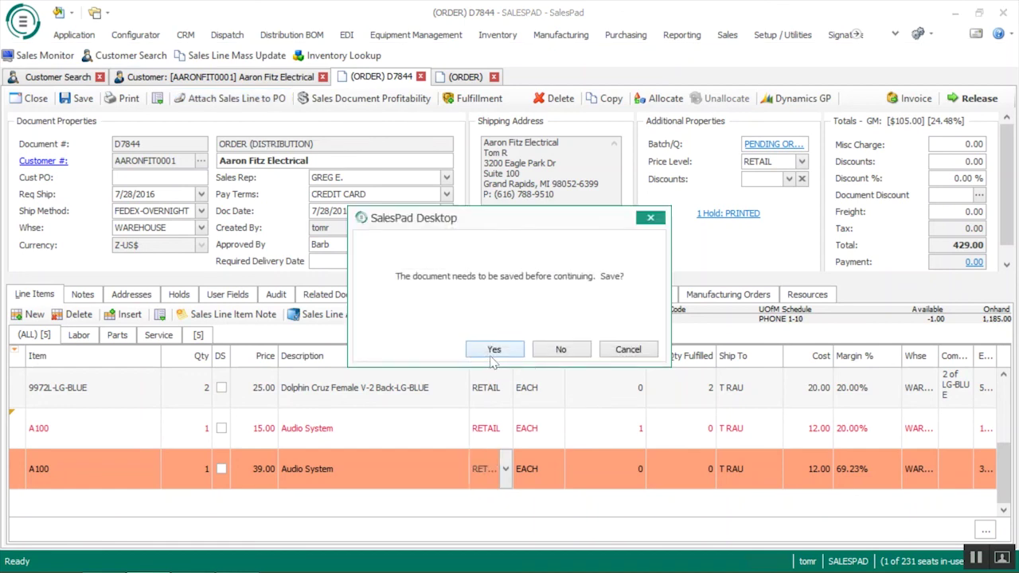
pyautogui.click(492, 351)
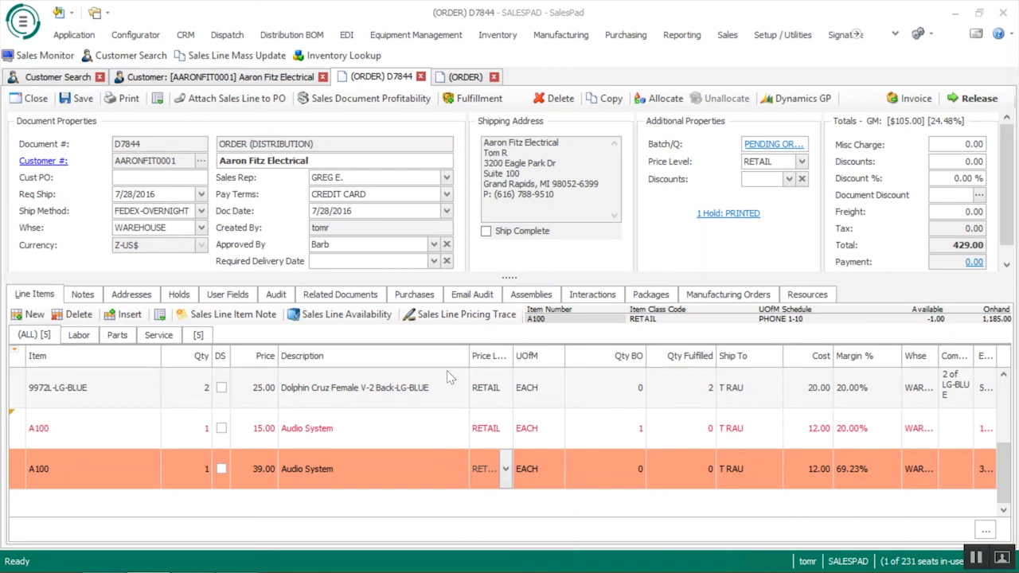
pyautogui.click(238, 193)
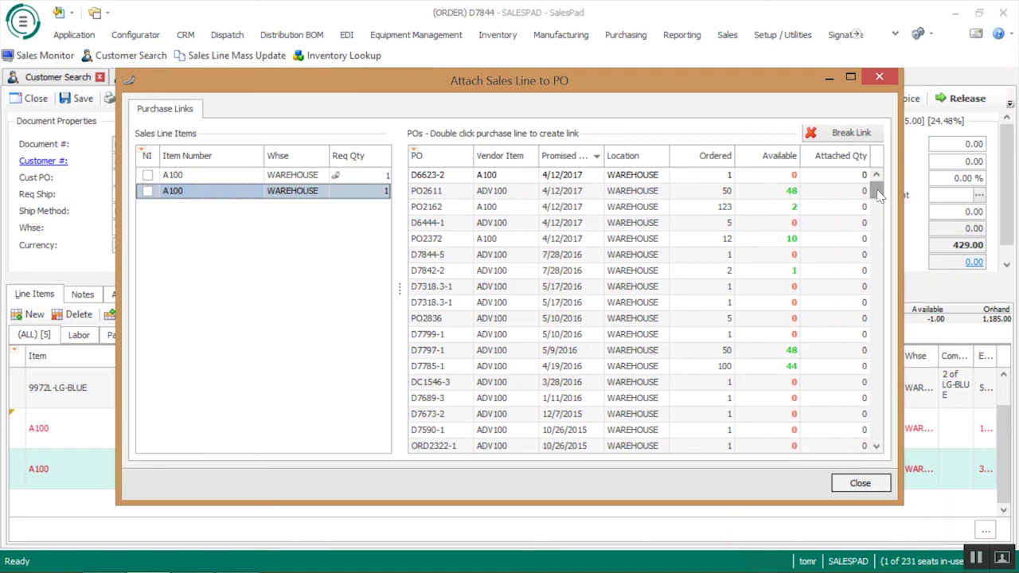
pyautogui.moveTo(878, 196); pyautogui.dragTo(881, 241)
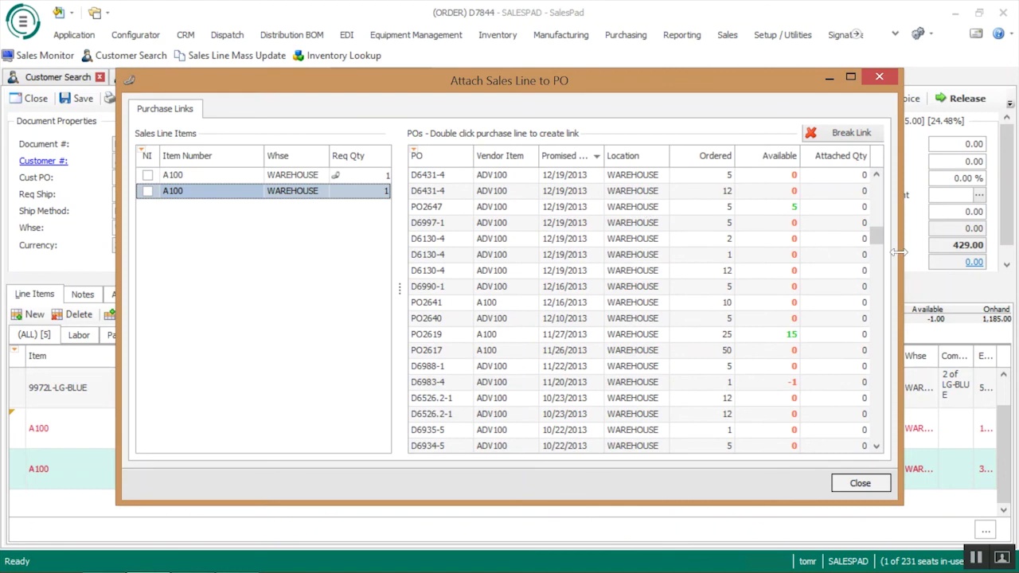
pyautogui.moveTo(879, 243); pyautogui.dragTo(878, 256)
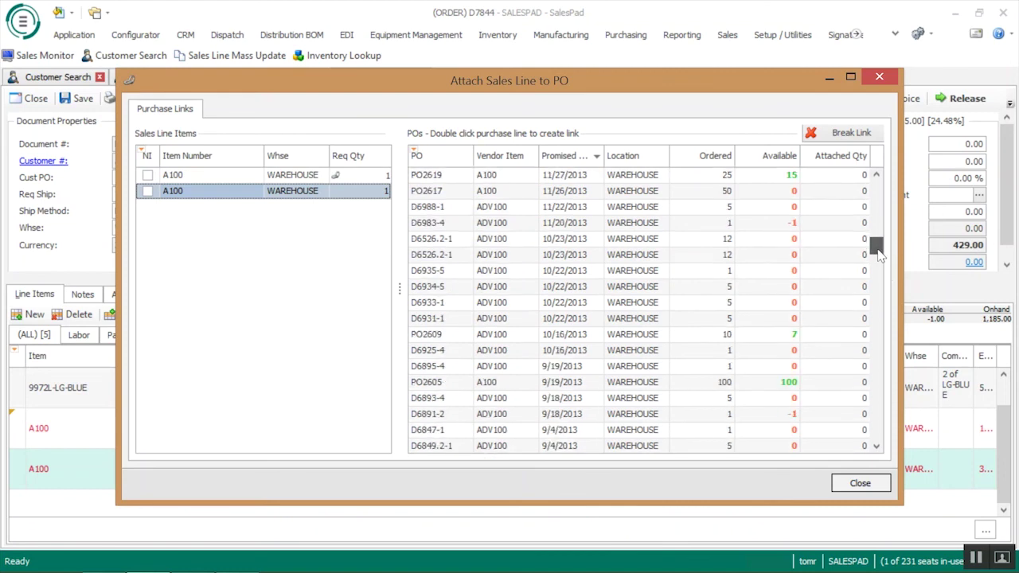
pyautogui.click(585, 384)
pyautogui.doubleClick(806, 383)
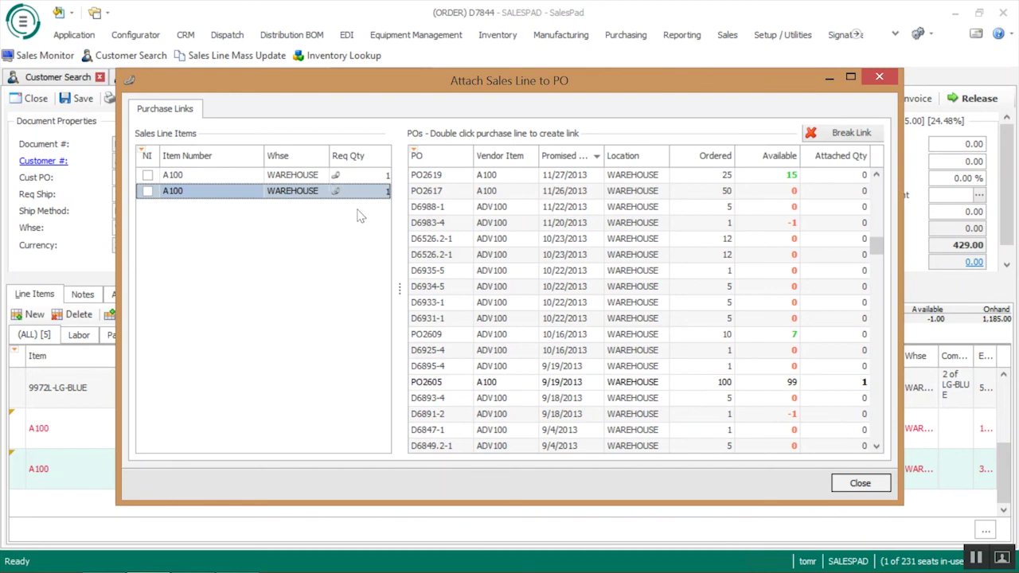
pyautogui.click(861, 486)
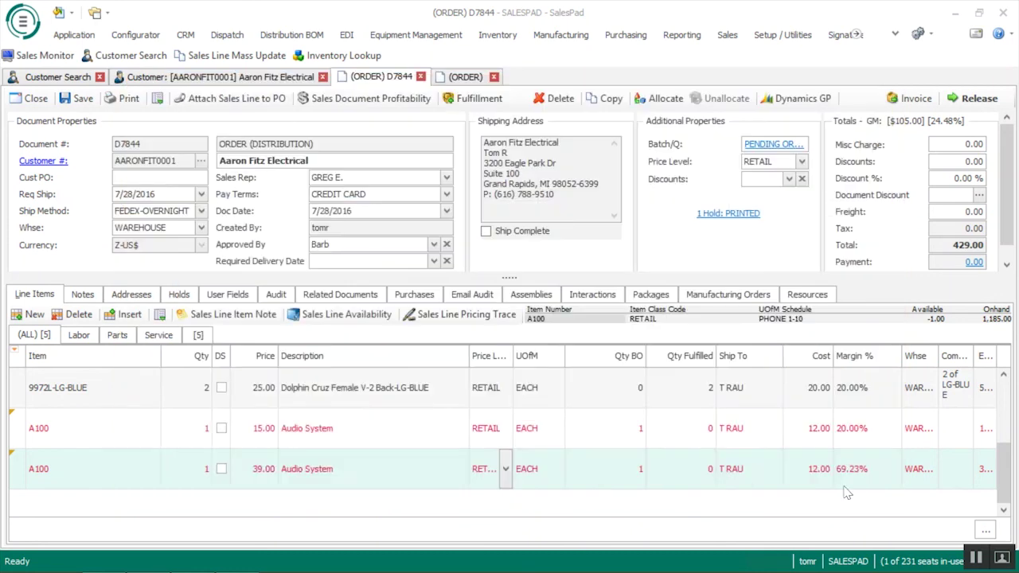
pyautogui.click(413, 299)
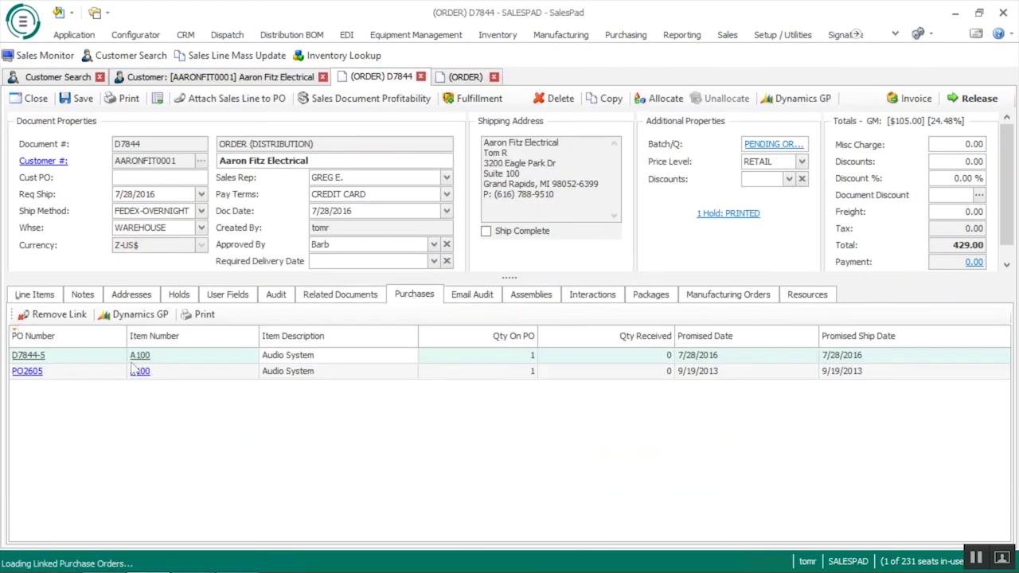
pyautogui.click(88, 373)
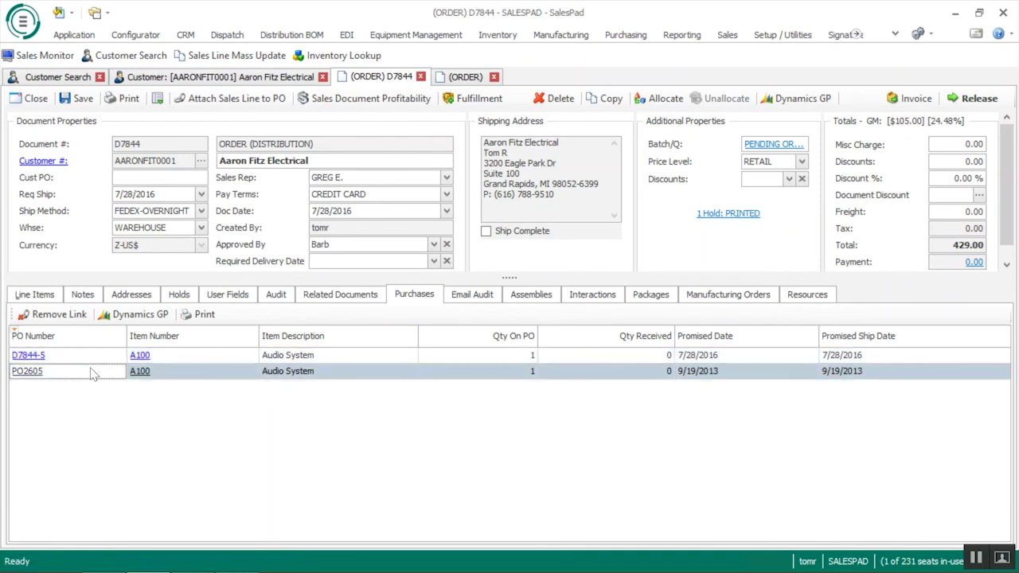
# - Add another A100 Audio System line to the order with the default quantity and price, and save the order
pyautogui.click(34, 295)
pyautogui.click(32, 315)
pyautogui.write('A')
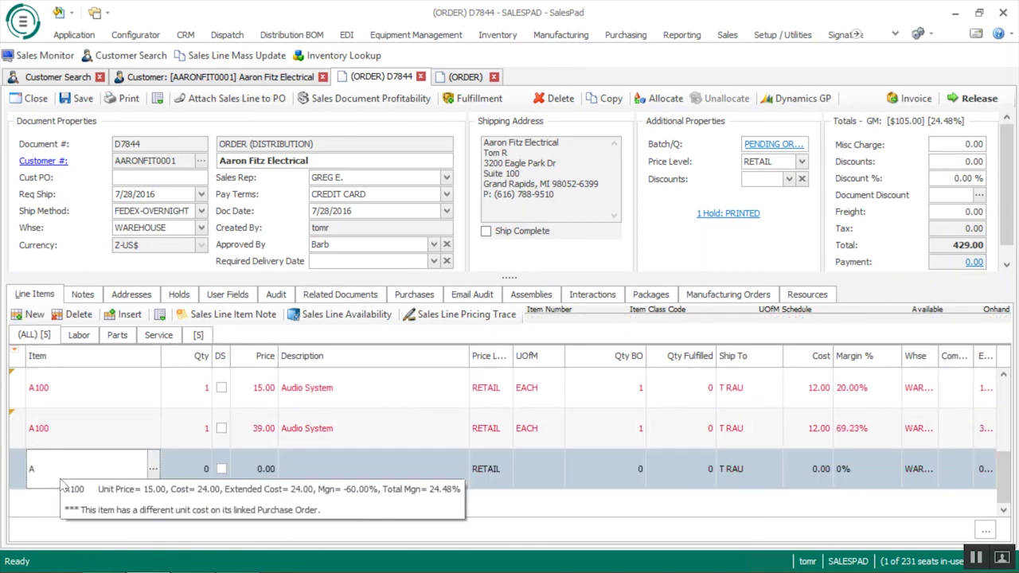
pyautogui.write('100')
pyautogui.press('Tab')
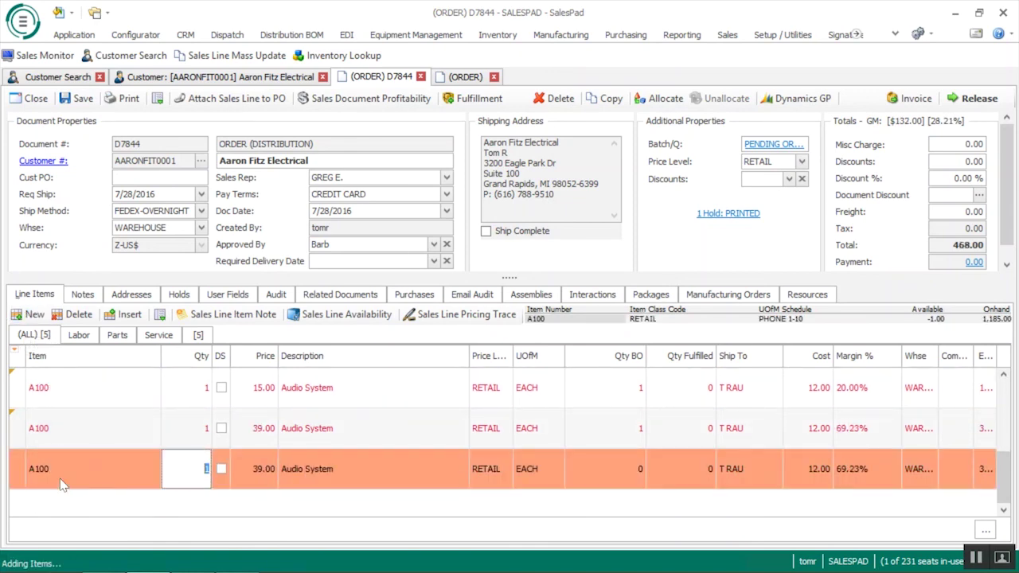
pyautogui.click(80, 98)
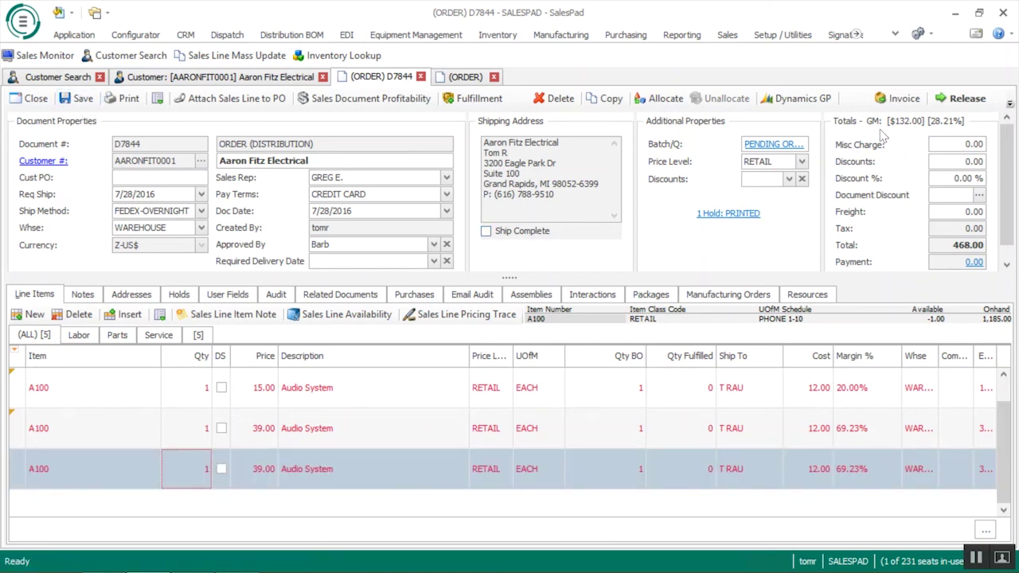
# - Create and save an Advanced Office Systems purchase order for the new A100 line from the purchase plan, and review the order's linked purchases
pyautogui.click(1009, 104)
pyautogui.click(992, 123)
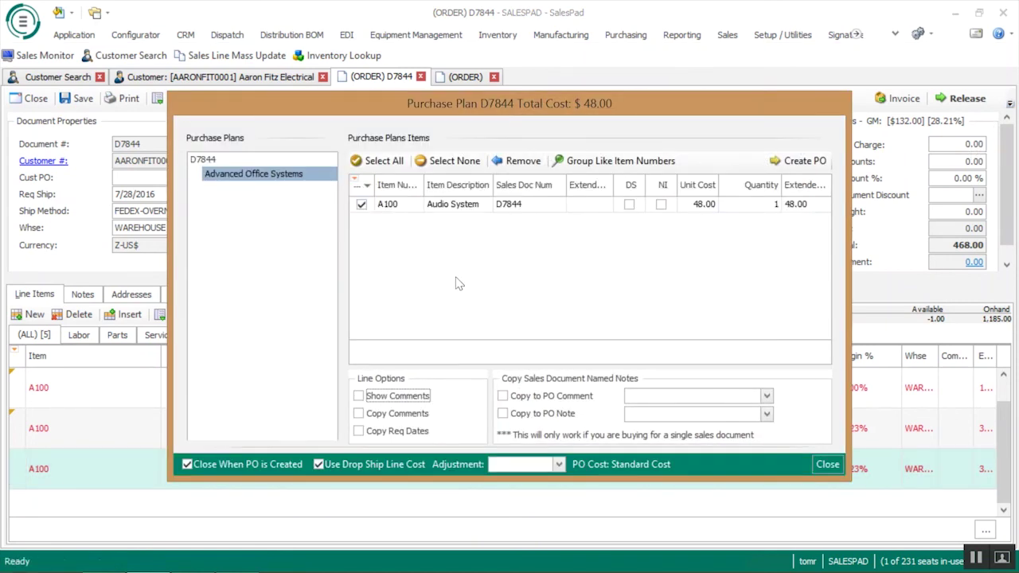
pyautogui.click(801, 163)
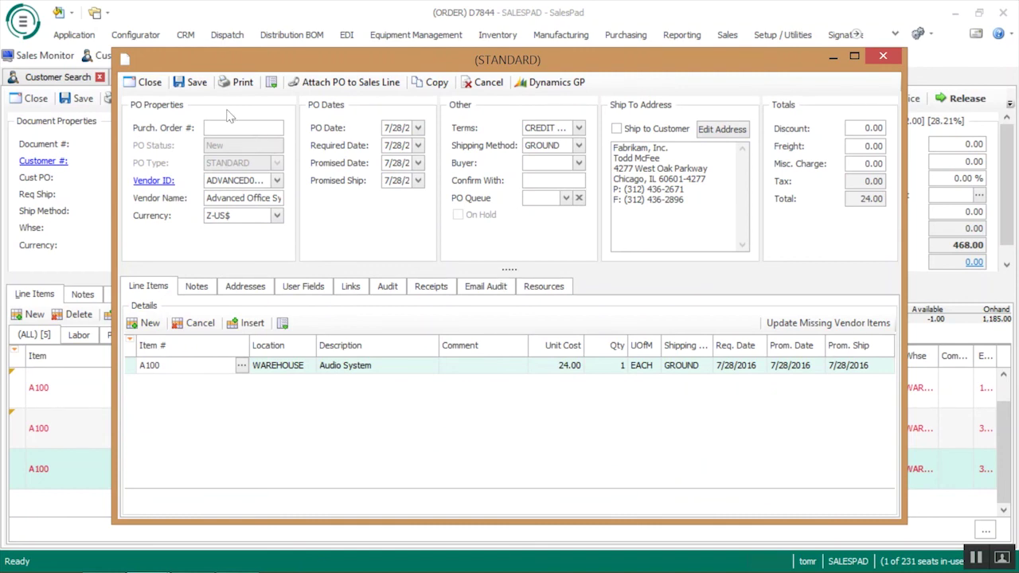
pyautogui.click(191, 83)
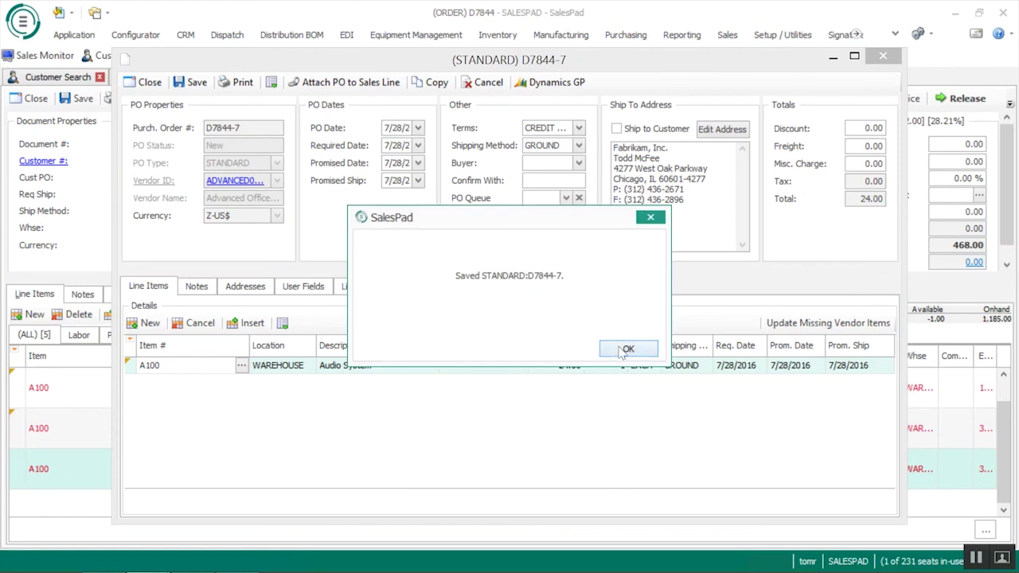
pyautogui.click(628, 349)
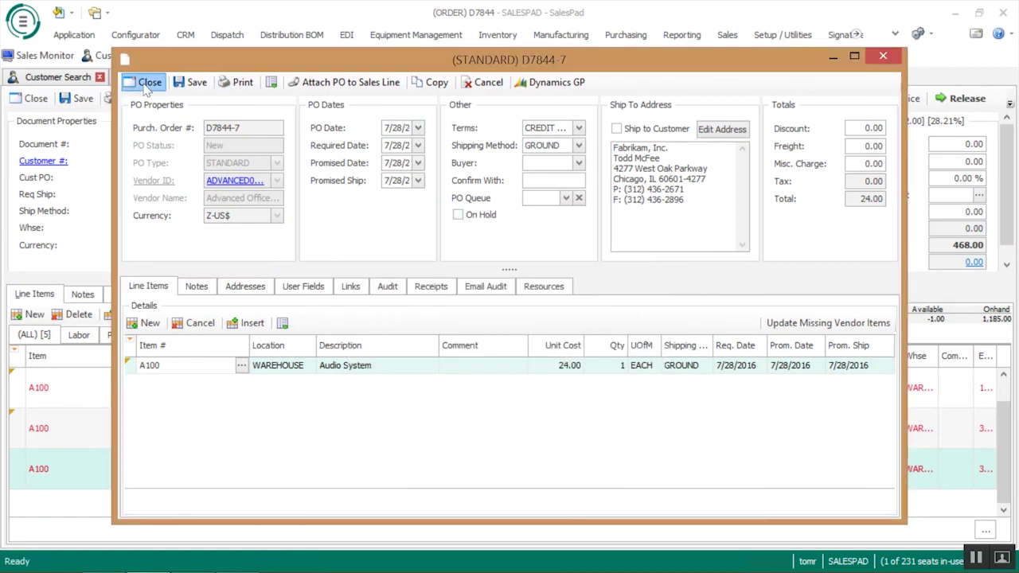
pyautogui.click(147, 82)
pyautogui.click(414, 295)
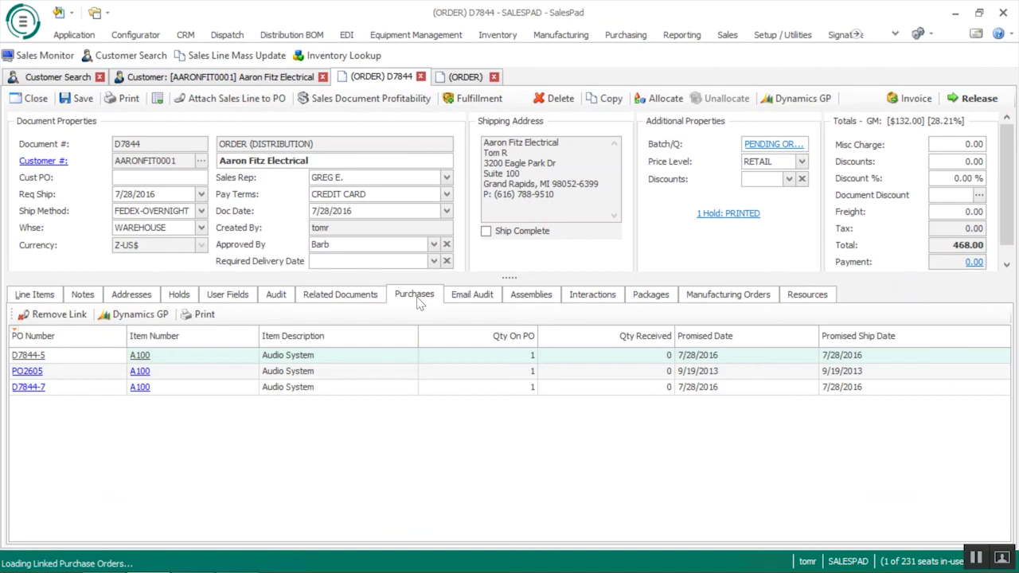